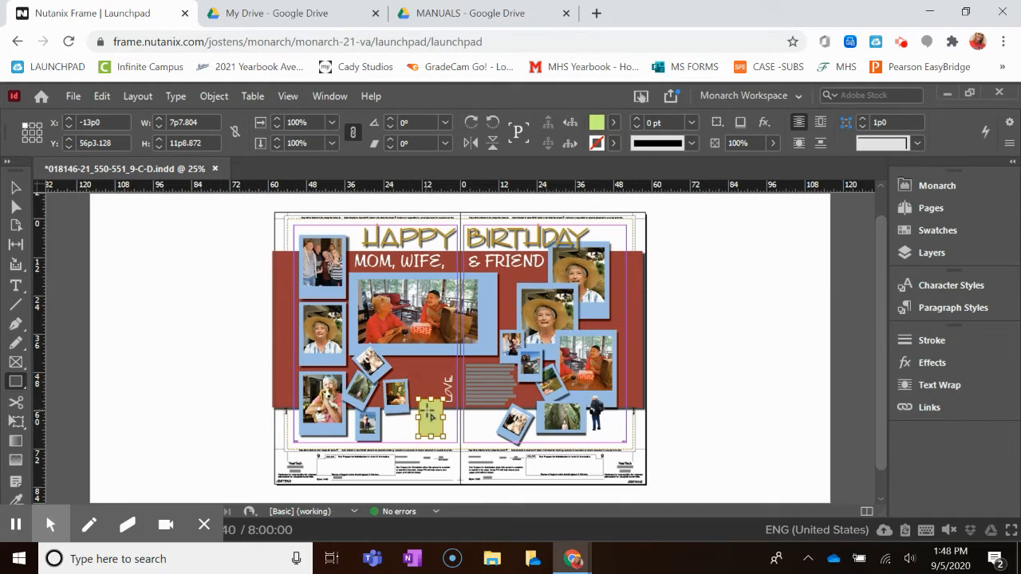
Place the beach photo P550PAB in the green rectangle below the LOVE text using the Jostens Picture Placer
{"action": "left_click", "coordinate": [915, 188]}
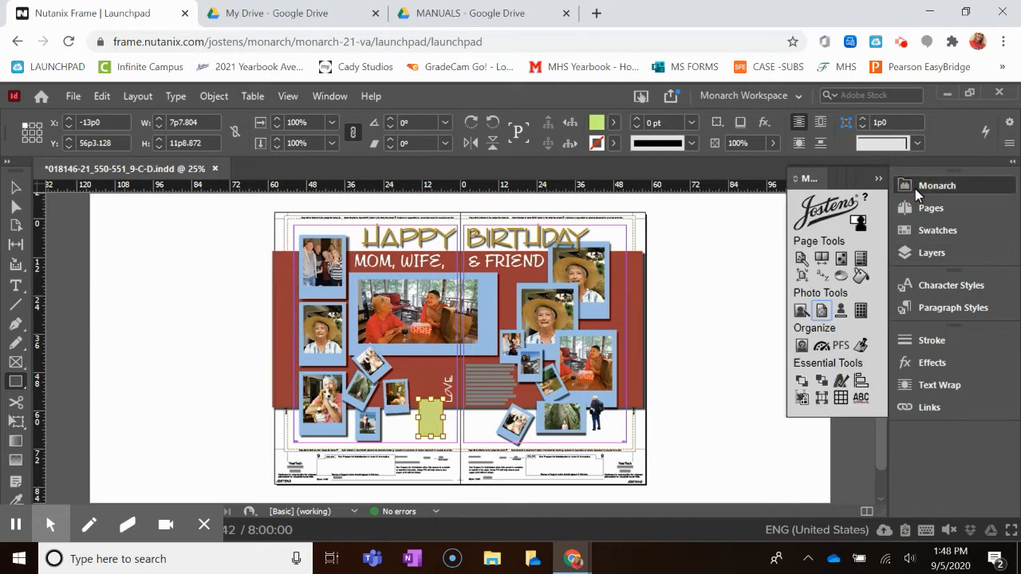
{"action": "left_click", "coordinate": [822, 312]}
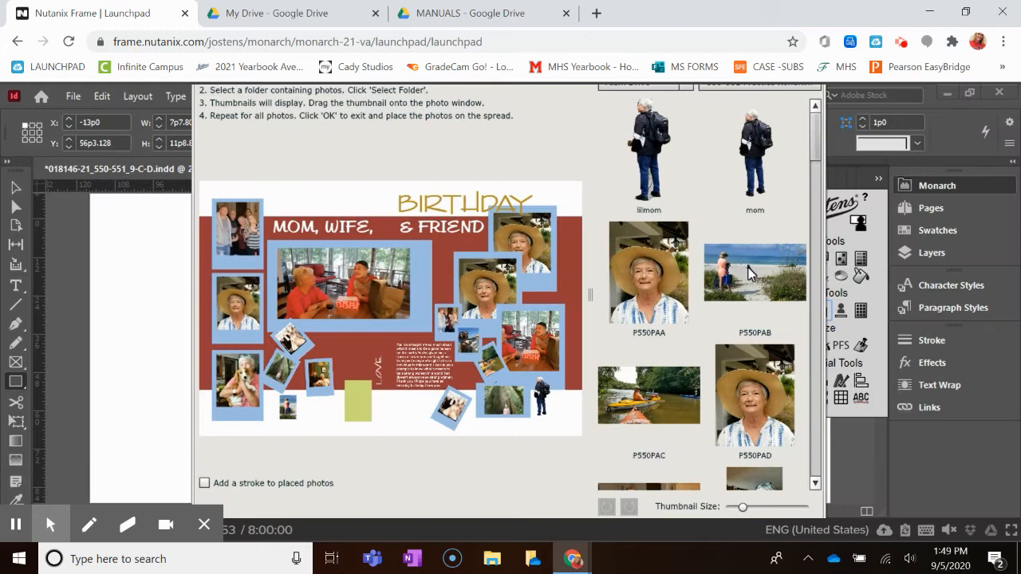
{"action": "left_click", "coordinate": [750, 274]}
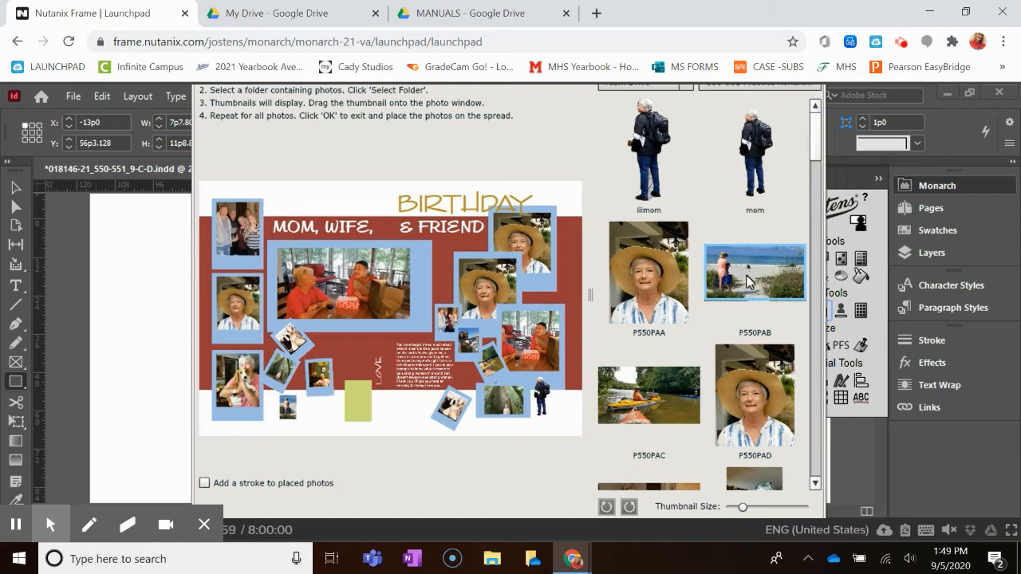
{"action": "left_click_drag", "start_coordinate": [744, 278], "coordinate": [364, 398]}
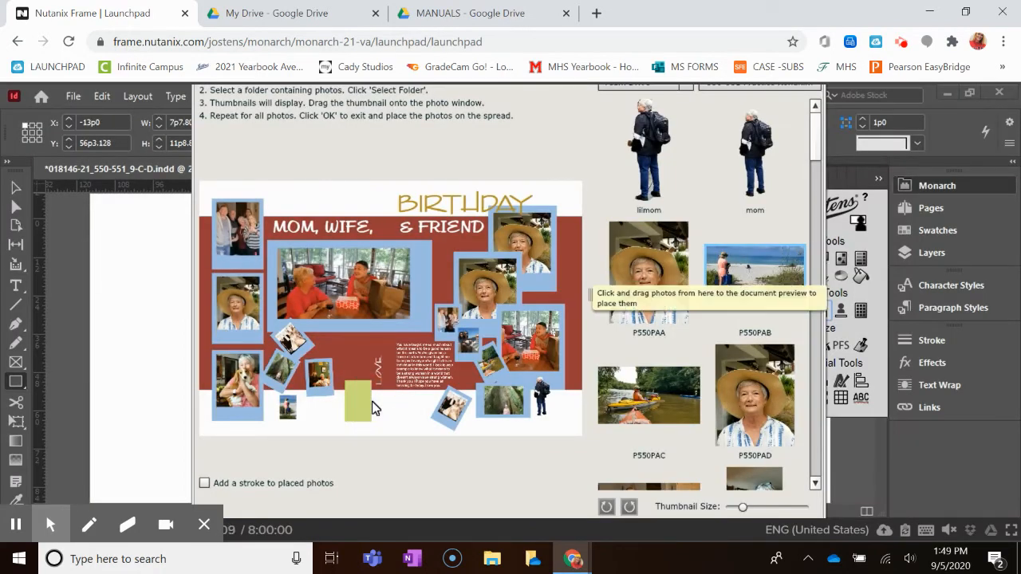
{"action": "mouse_move", "coordinate": [749, 271]}
{"action": "left_mouse_down"}
{"action": "mouse_move", "coordinate": [471, 339]}
{"action": "mouse_move", "coordinate": [384, 403]}
{"action": "mouse_move", "coordinate": [351, 405]}
{"action": "mouse_move", "coordinate": [363, 411]}
{"action": "left_mouse_up"}
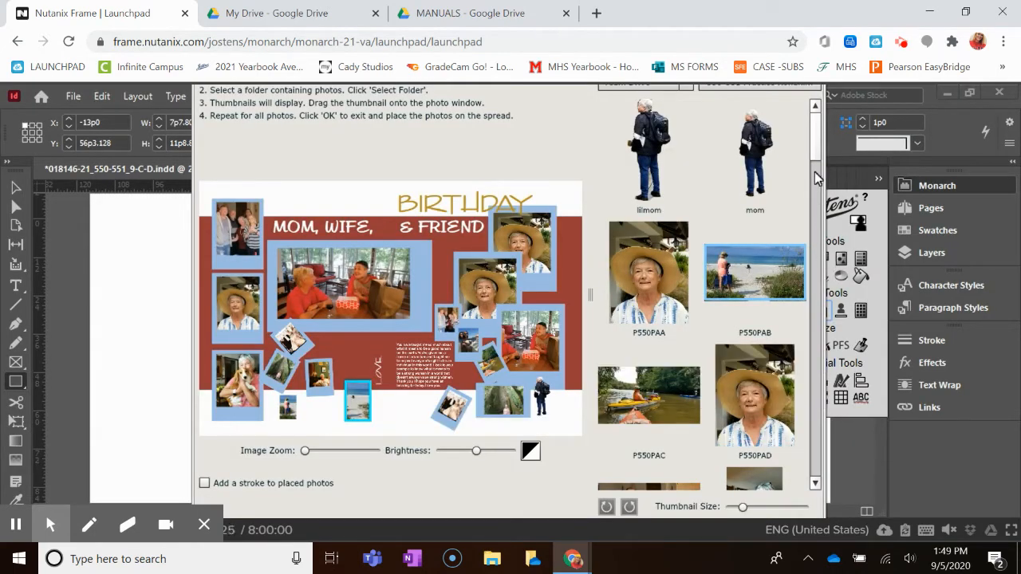
{"action": "left_click", "coordinate": [1010, 530]}
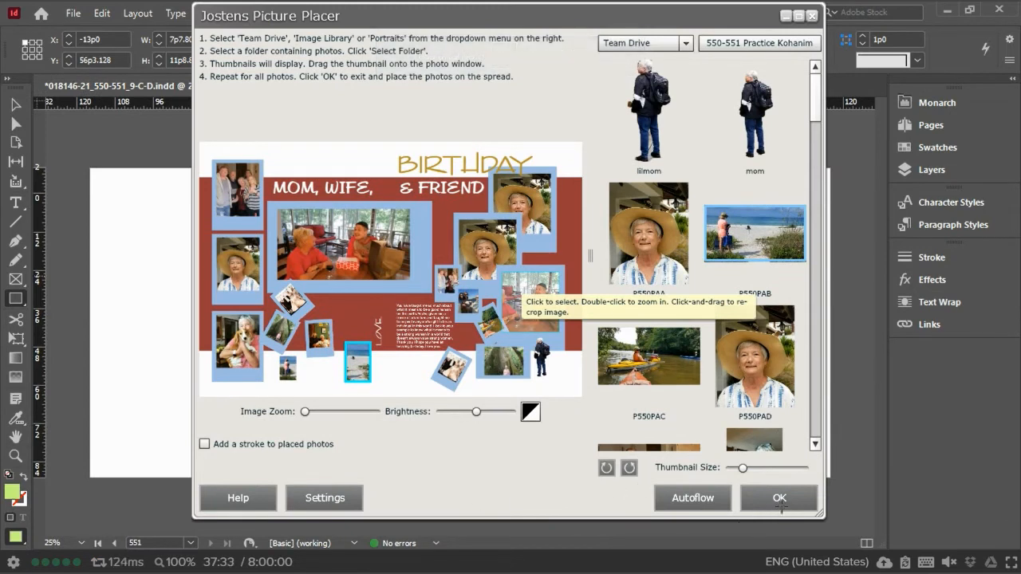
{"action": "left_click", "coordinate": [780, 500]}
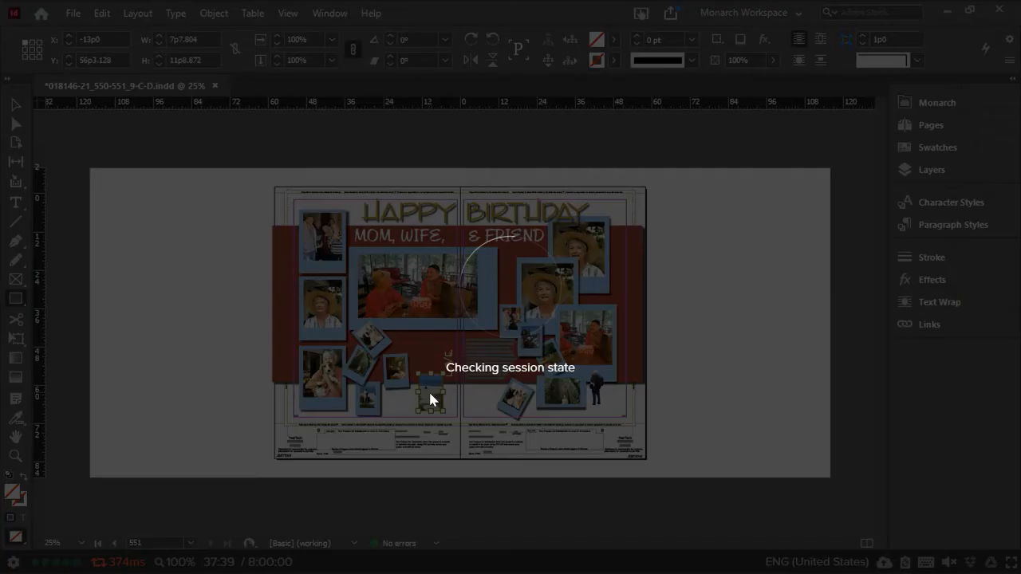
{"action": "right_click", "coordinate": [431, 397]}
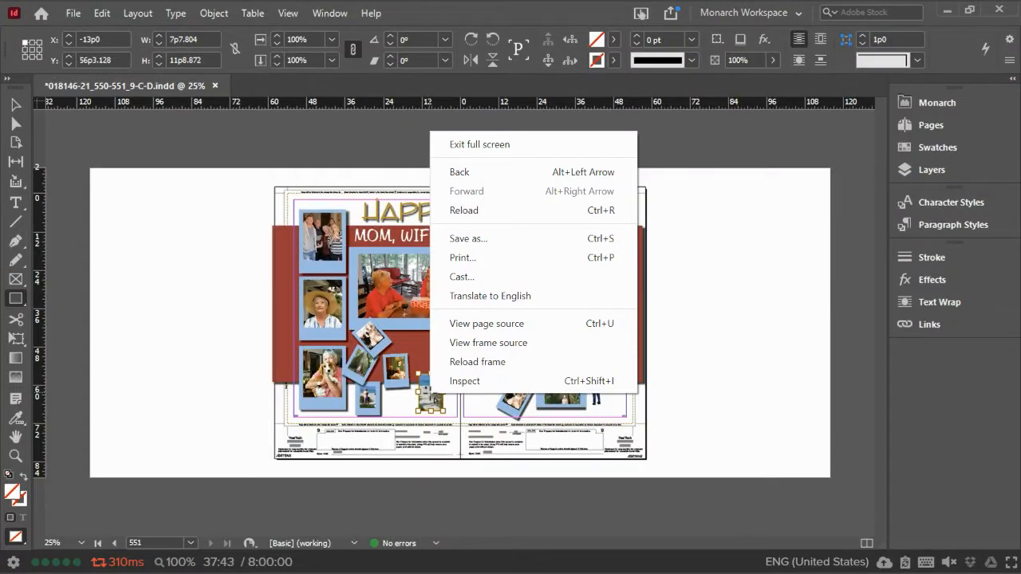
{"action": "key", "text": "Escape"}
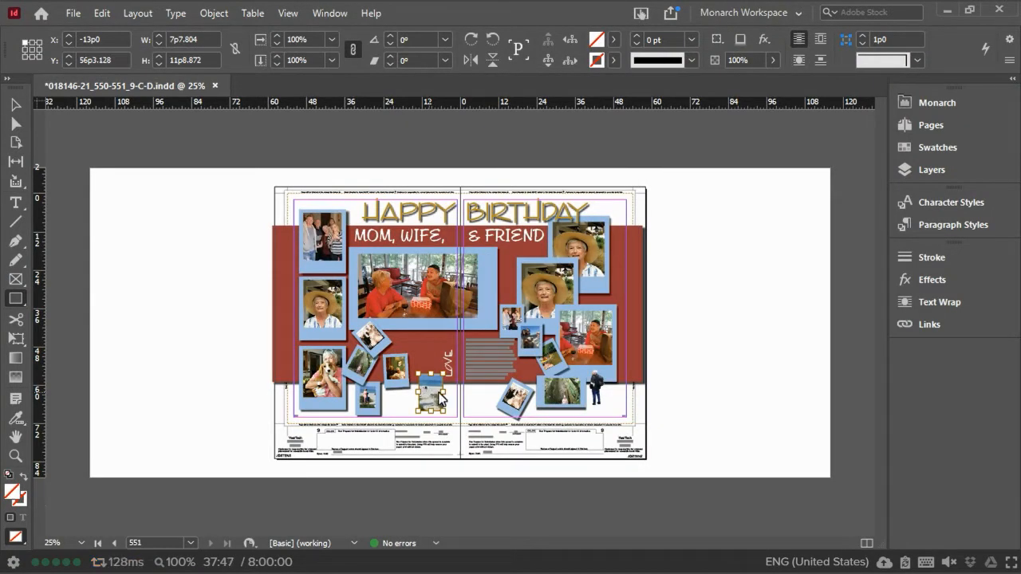
{"action": "left_click", "coordinate": [430, 399]}
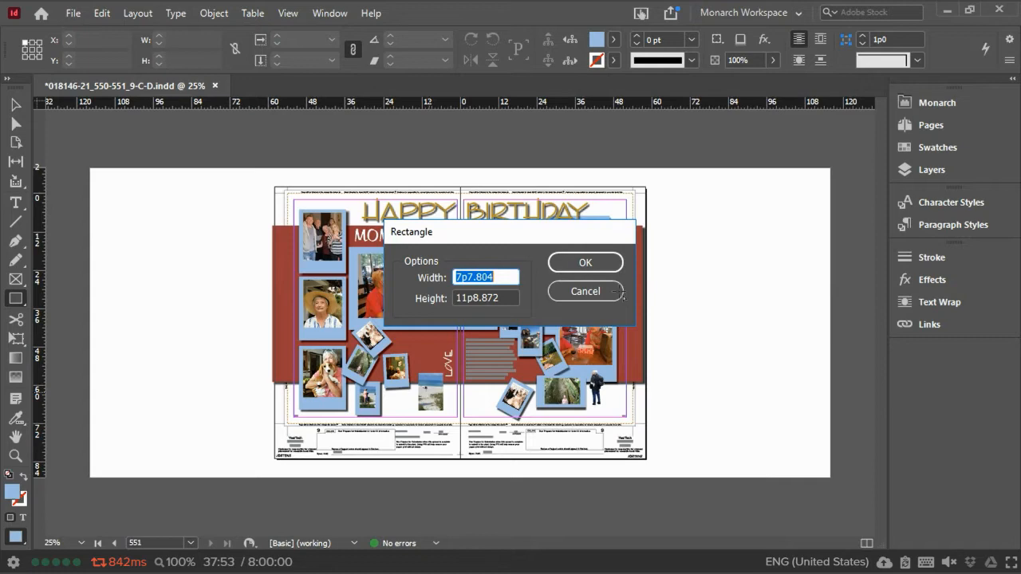
{"action": "left_click", "coordinate": [621, 293]}
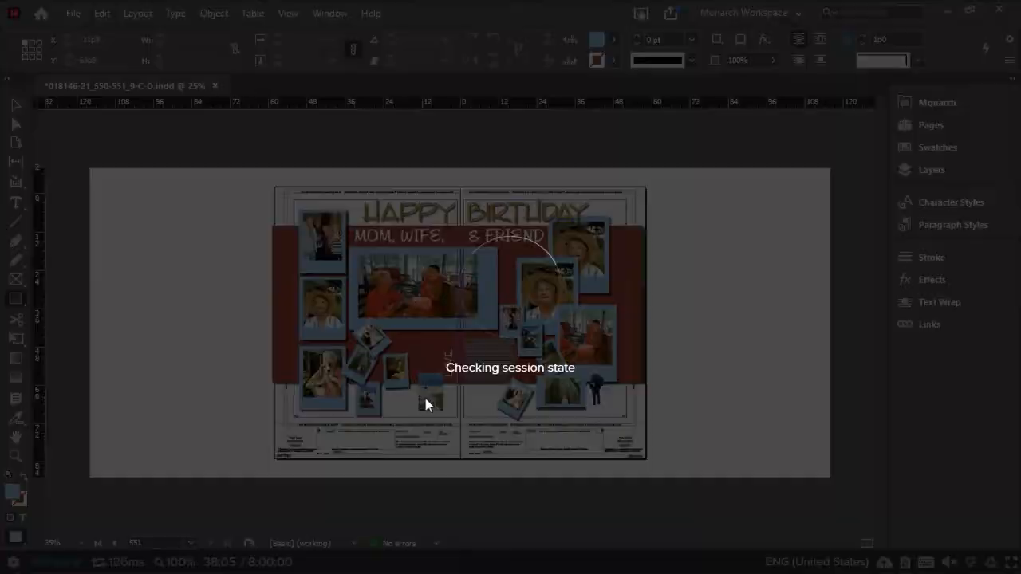
{"action": "left_click", "coordinate": [425, 399]}
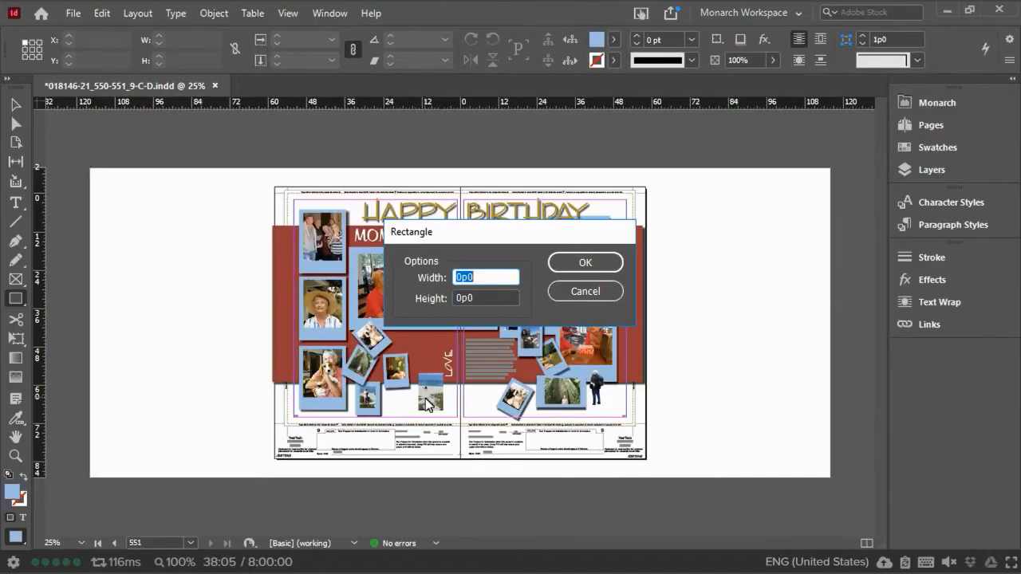
{"action": "left_click", "coordinate": [585, 292]}
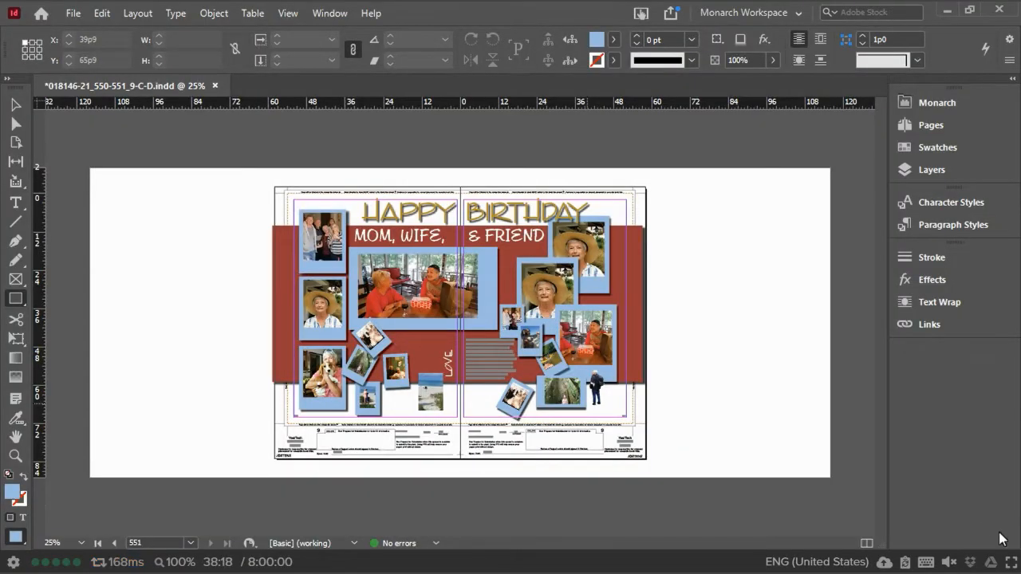
{"action": "left_click", "coordinate": [1011, 562]}
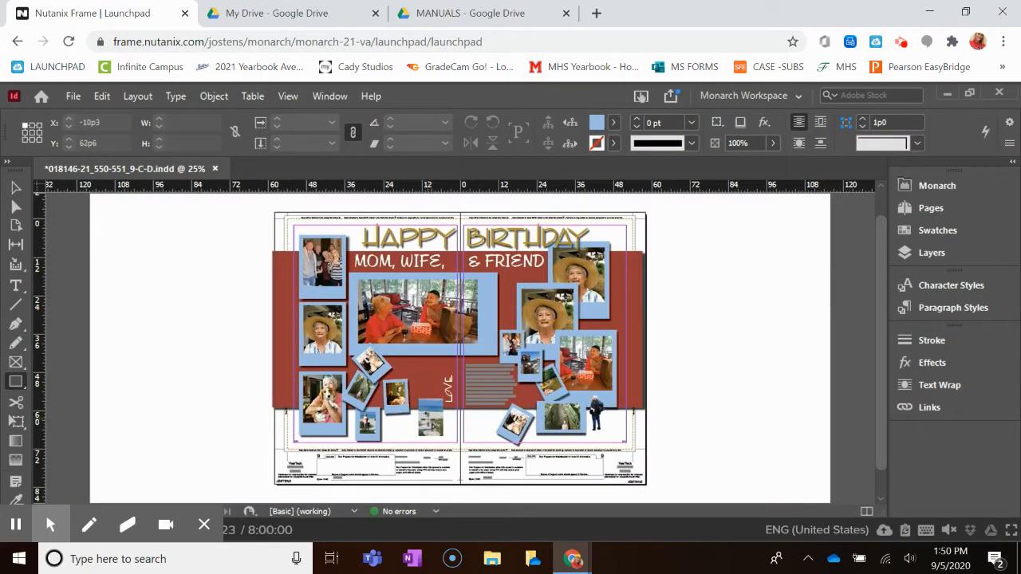
{"action": "right_click", "coordinate": [428, 426]}
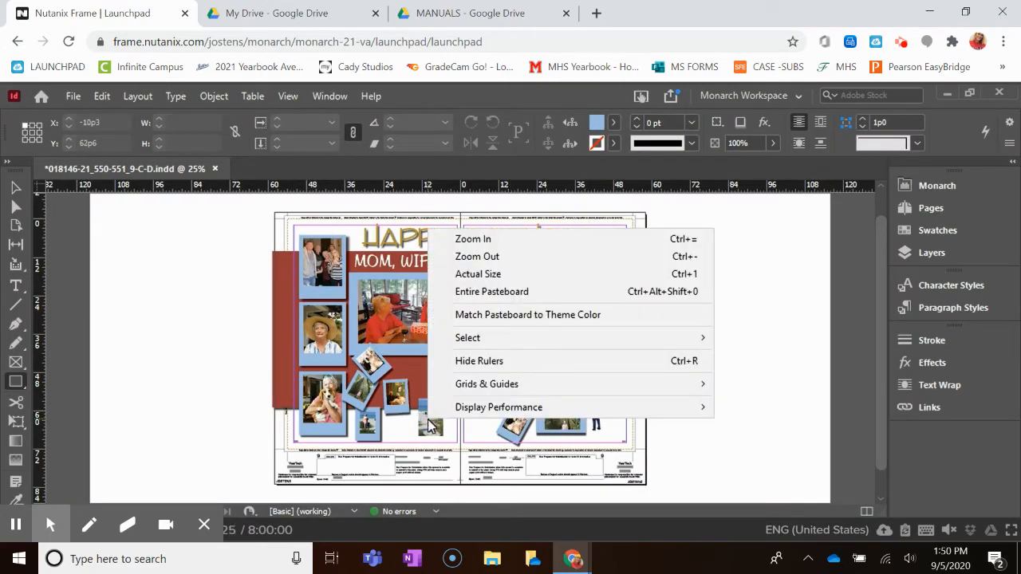
{"action": "left_click", "coordinate": [428, 425]}
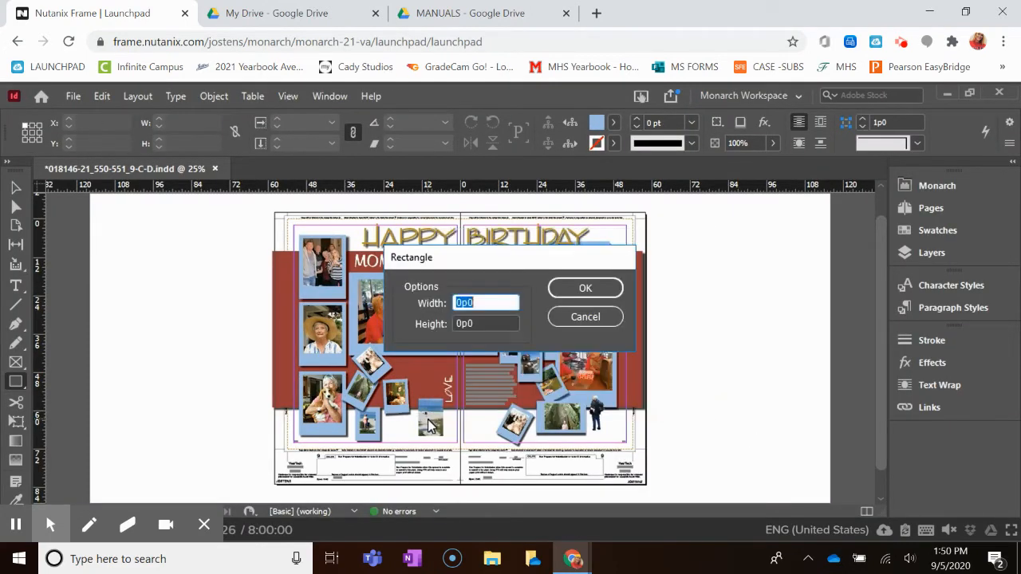
{"action": "left_click", "coordinate": [589, 318]}
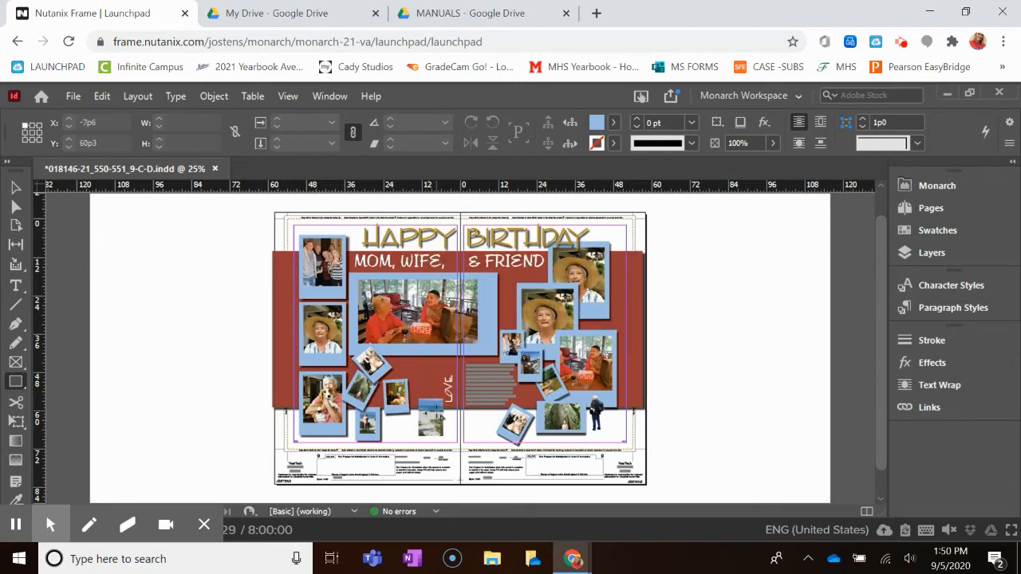
{"action": "left_click", "coordinate": [437, 414]}
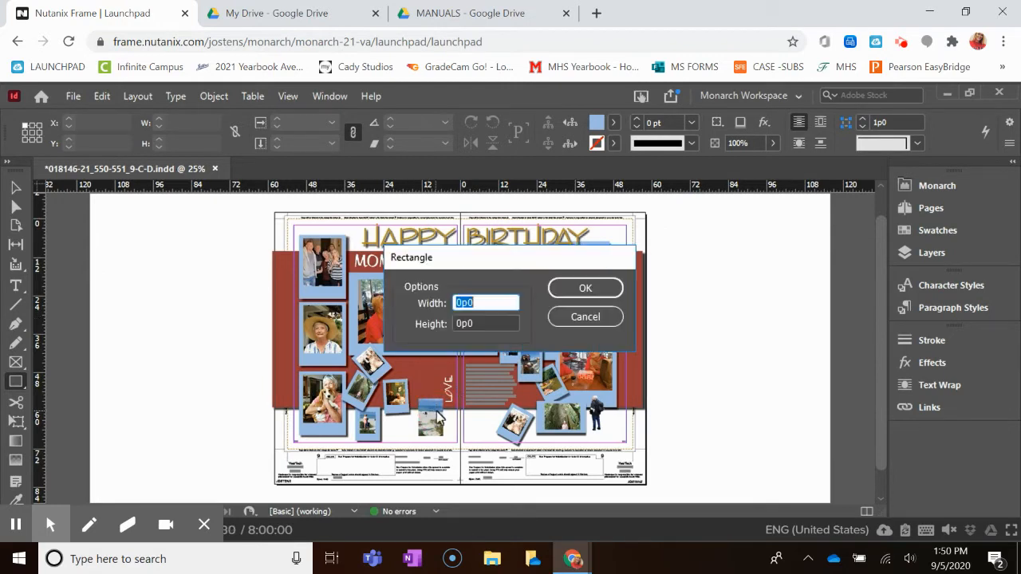
{"action": "left_click", "coordinate": [574, 317]}
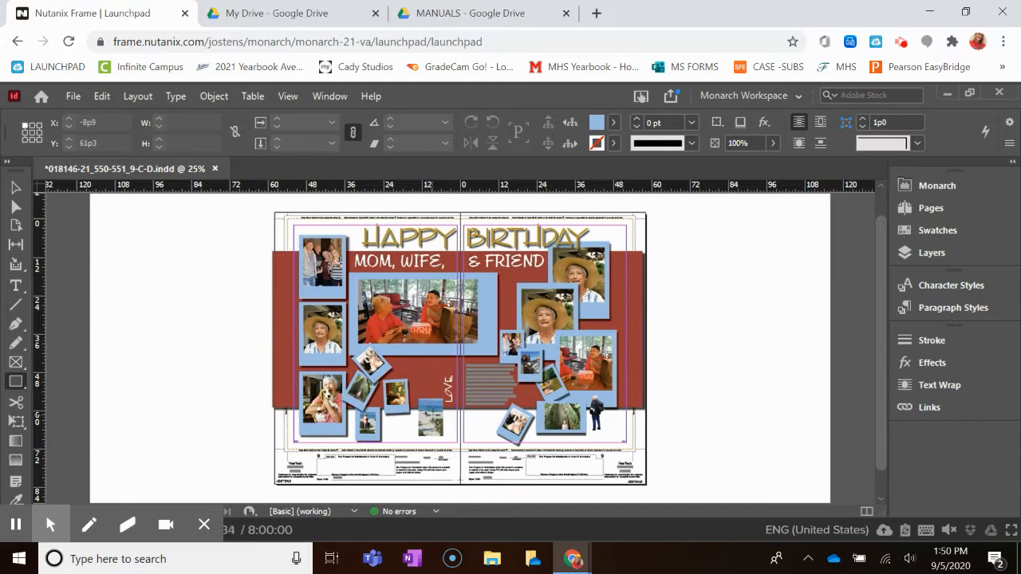
{"action": "right_click", "coordinate": [433, 421]}
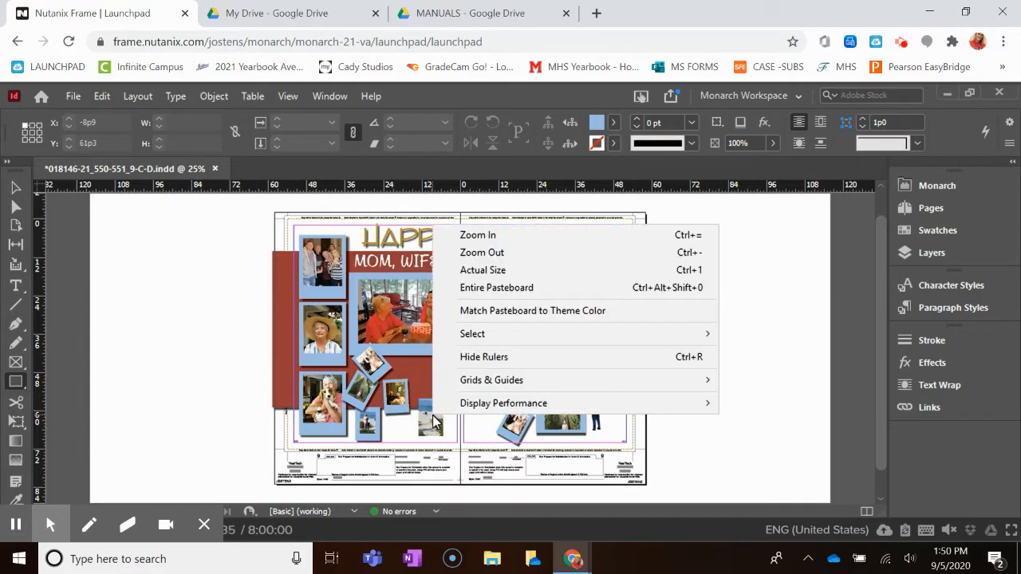
{"action": "left_click", "coordinate": [192, 360]}
{"action": "left_click", "coordinate": [191, 357]}
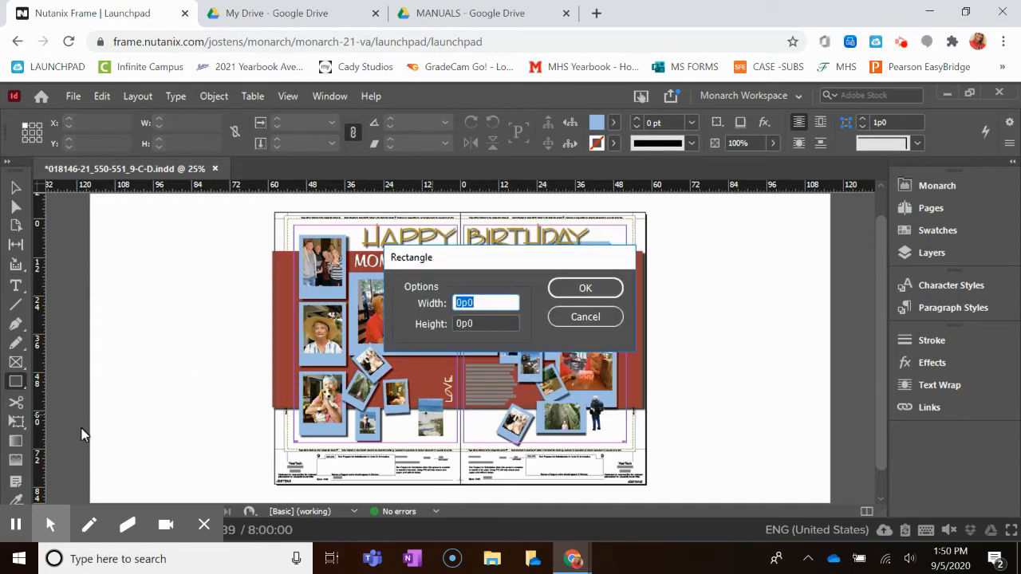
{"action": "key", "text": "ctrl+equal"}
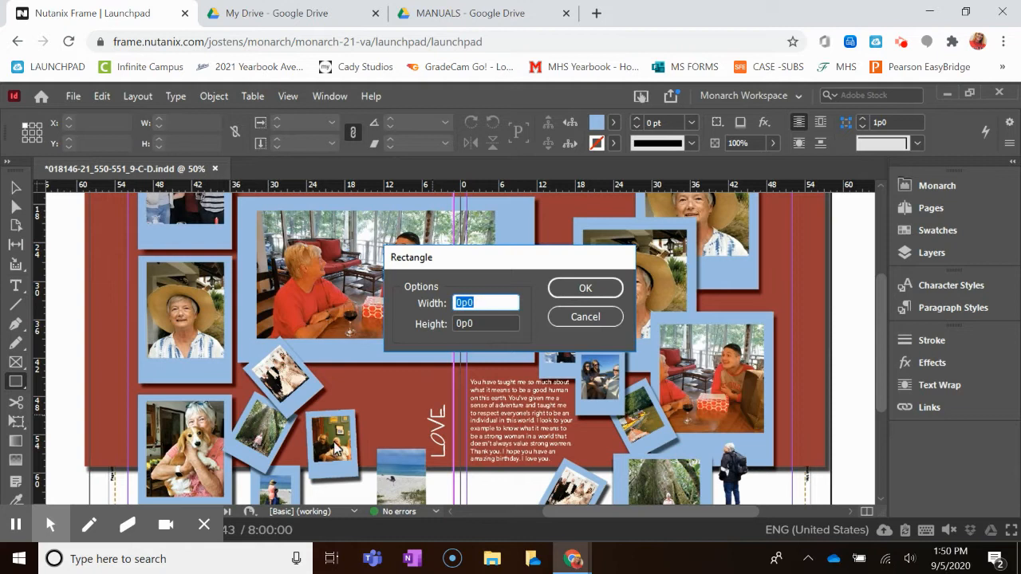
{"action": "left_click", "coordinate": [585, 316]}
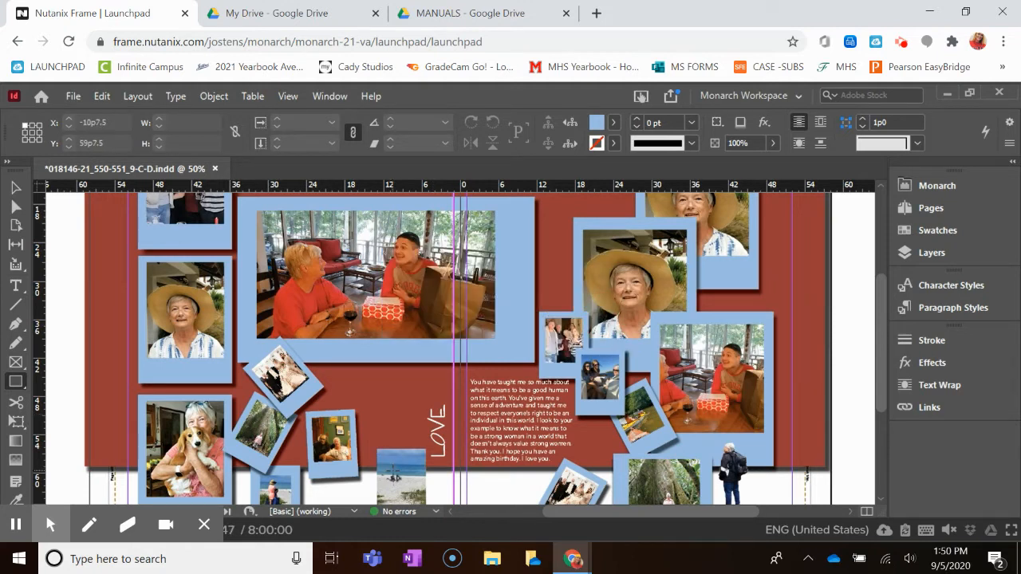
{"action": "left_click", "coordinate": [289, 97]}
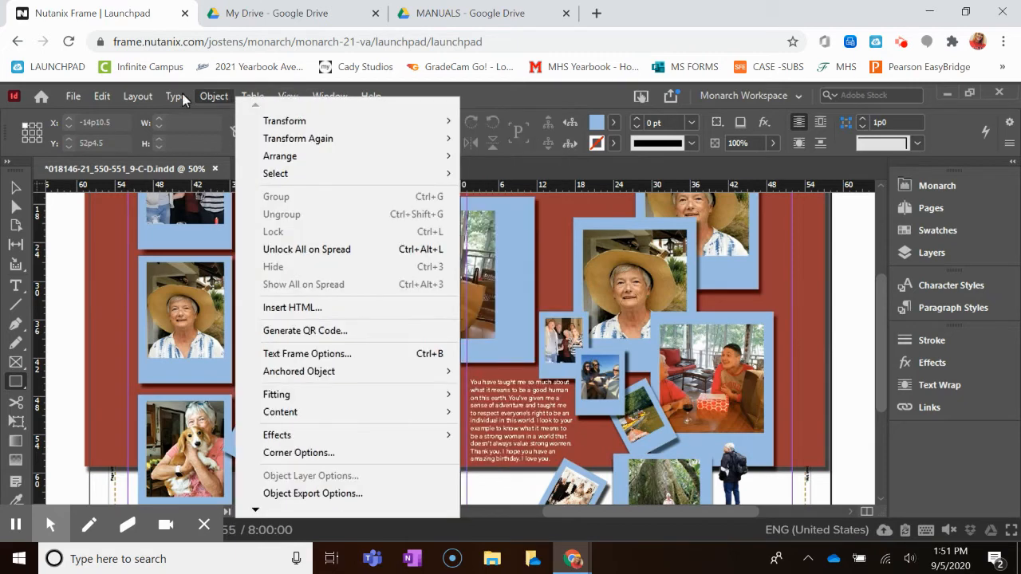
{"action": "mouse_move", "coordinate": [183, 99]}
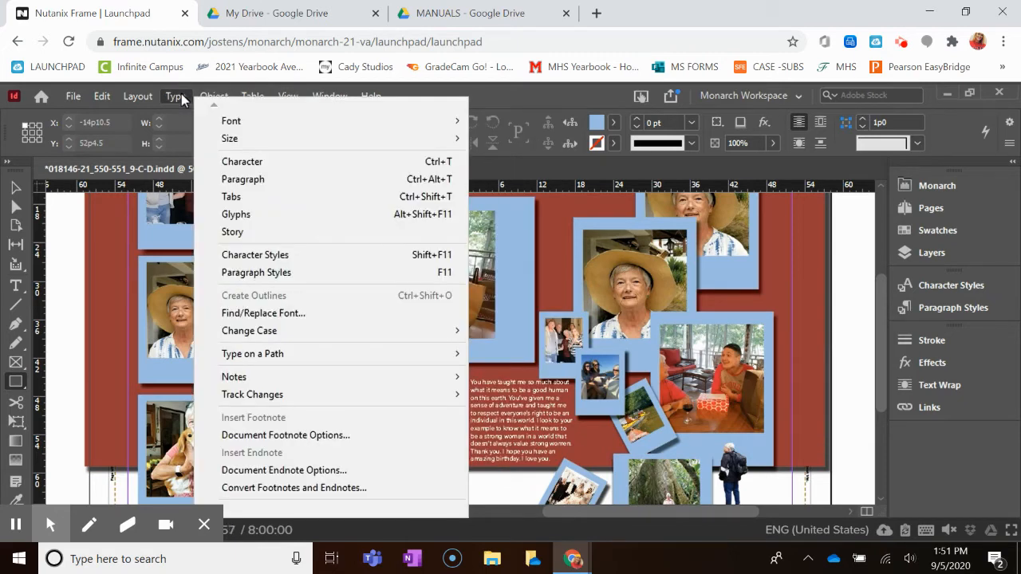
{"action": "mouse_move", "coordinate": [141, 104]}
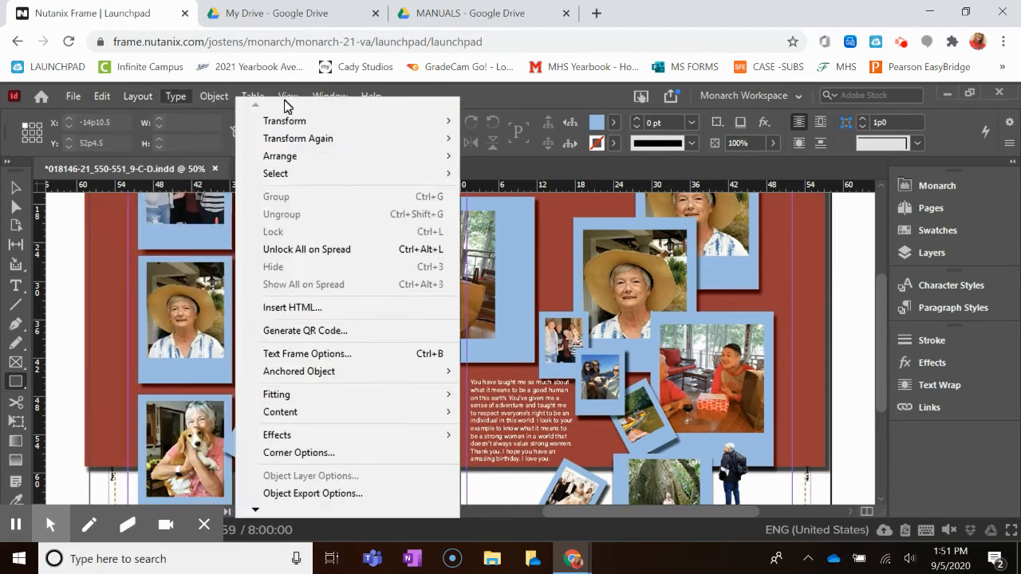
{"action": "mouse_move", "coordinate": [331, 96]}
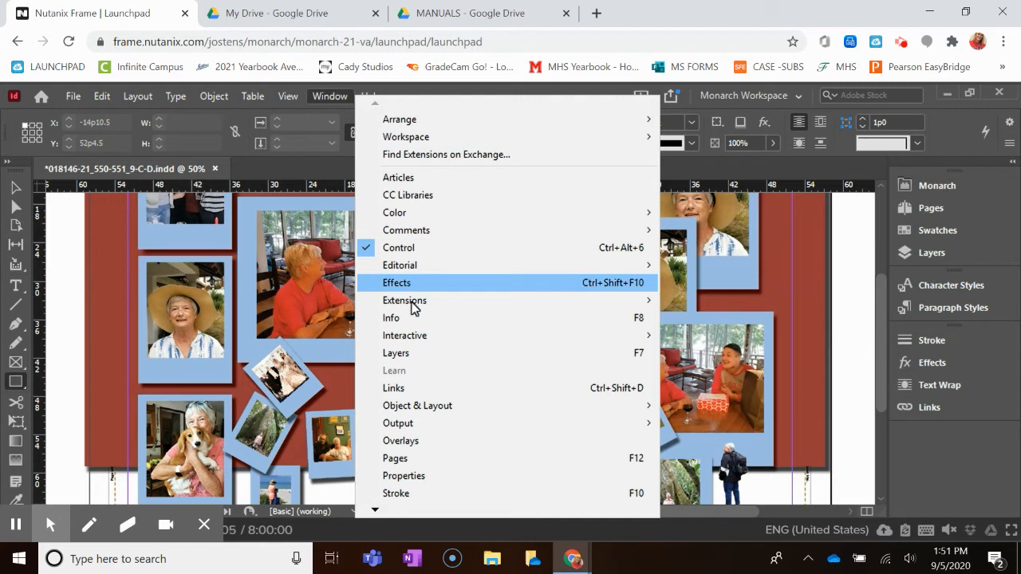
{"action": "mouse_move", "coordinate": [413, 308]}
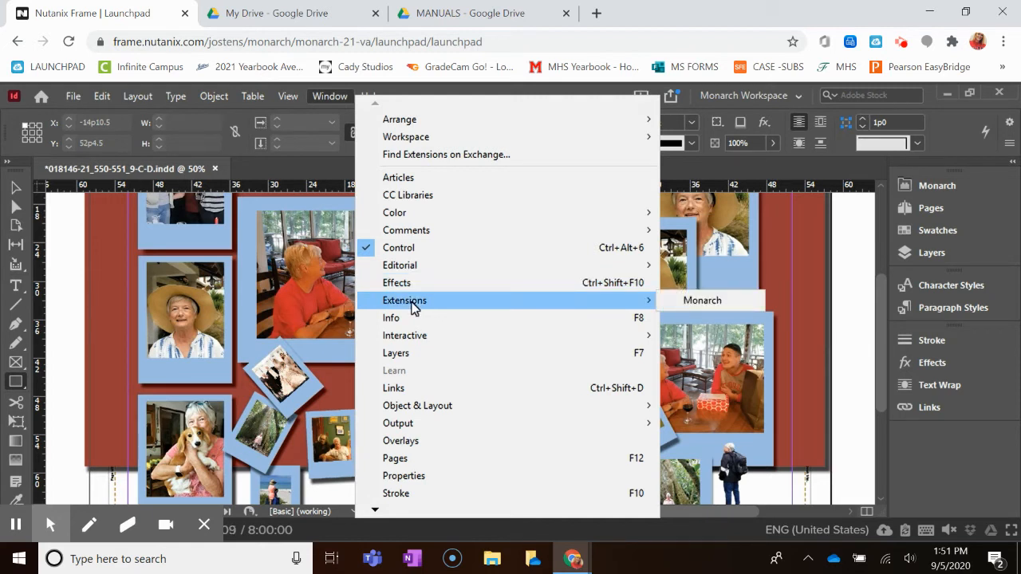
{"action": "left_click", "coordinate": [333, 449]}
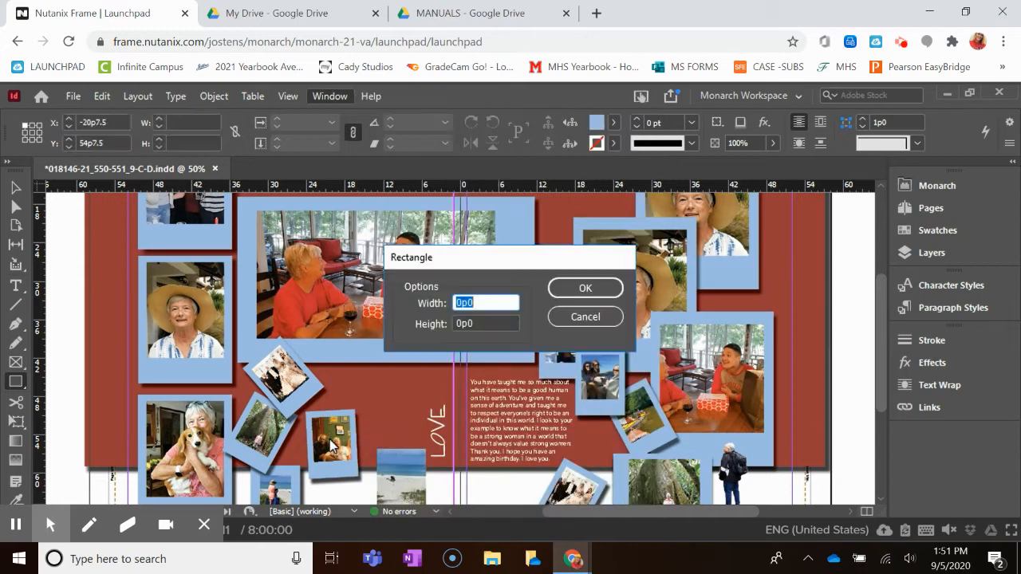
{"action": "left_click", "coordinate": [586, 316]}
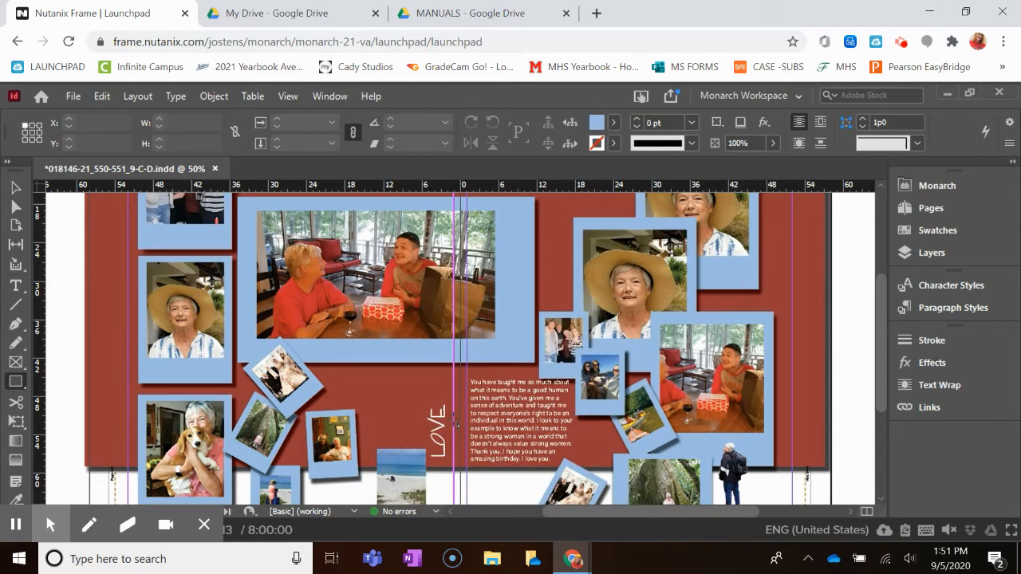
{"action": "left_click", "coordinate": [396, 485]}
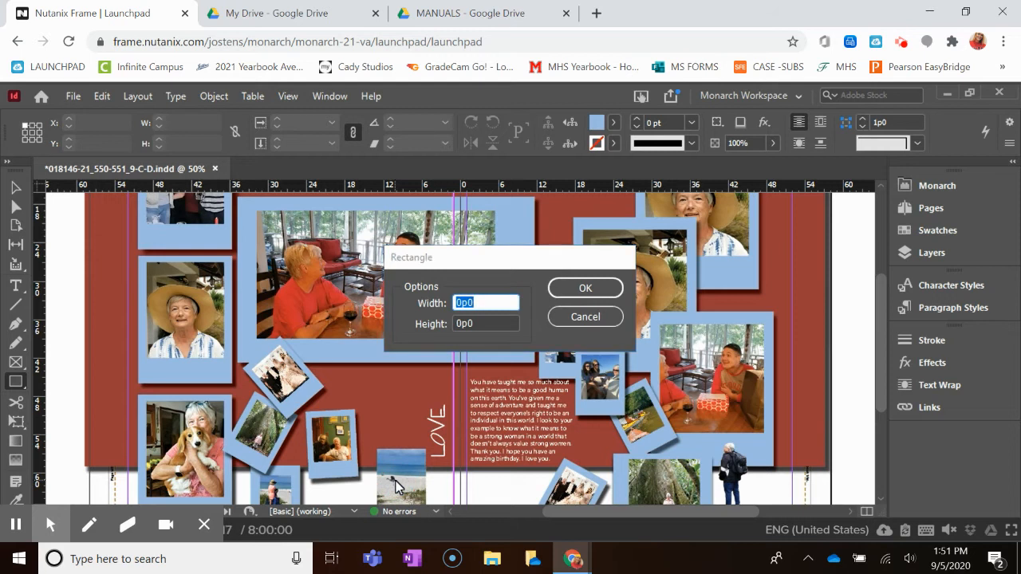
{"action": "left_click", "coordinate": [588, 318]}
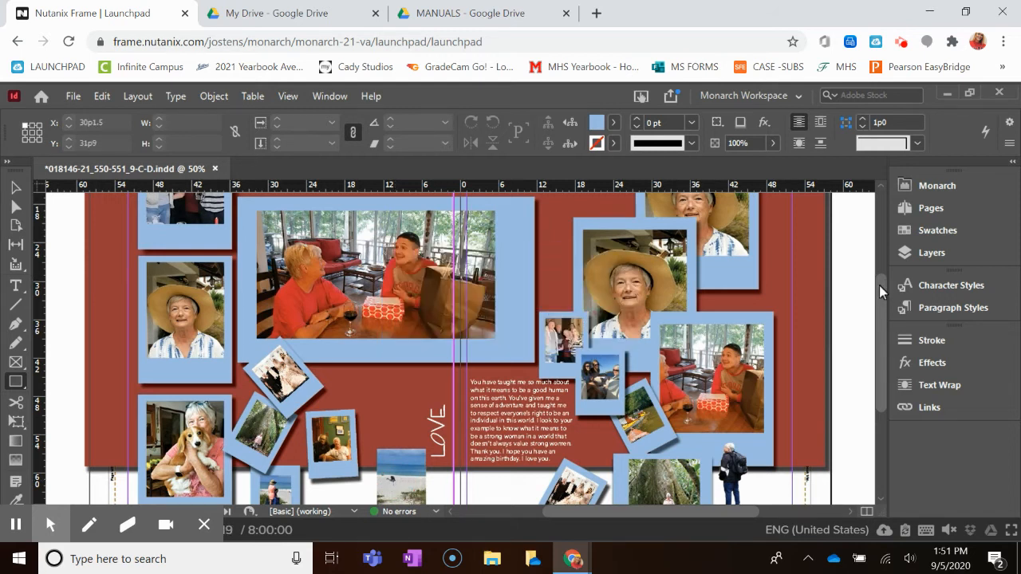
{"action": "left_click_drag", "start_coordinate": [881, 290], "coordinate": [881, 323]}
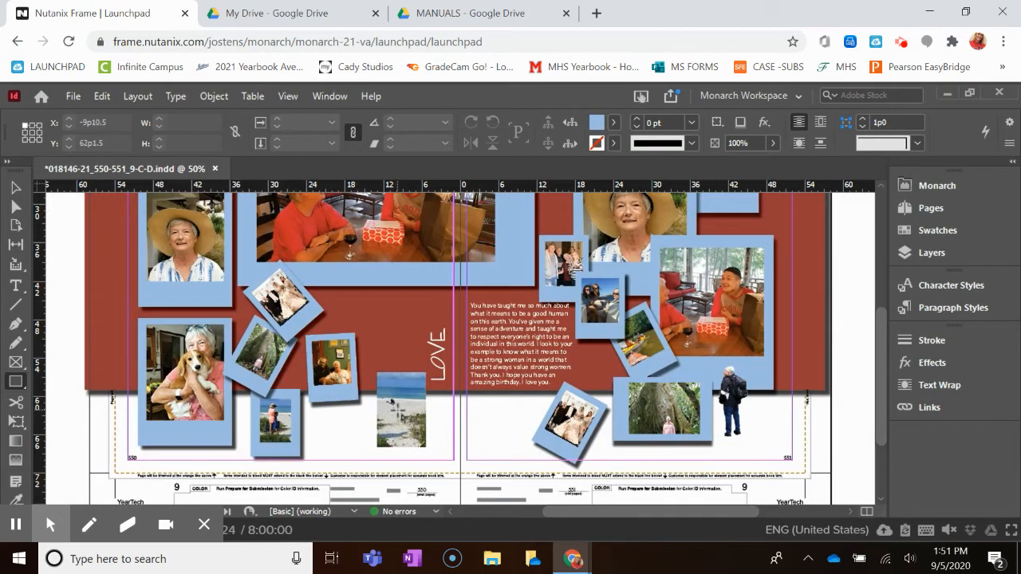
{"action": "right_click", "coordinate": [397, 410]}
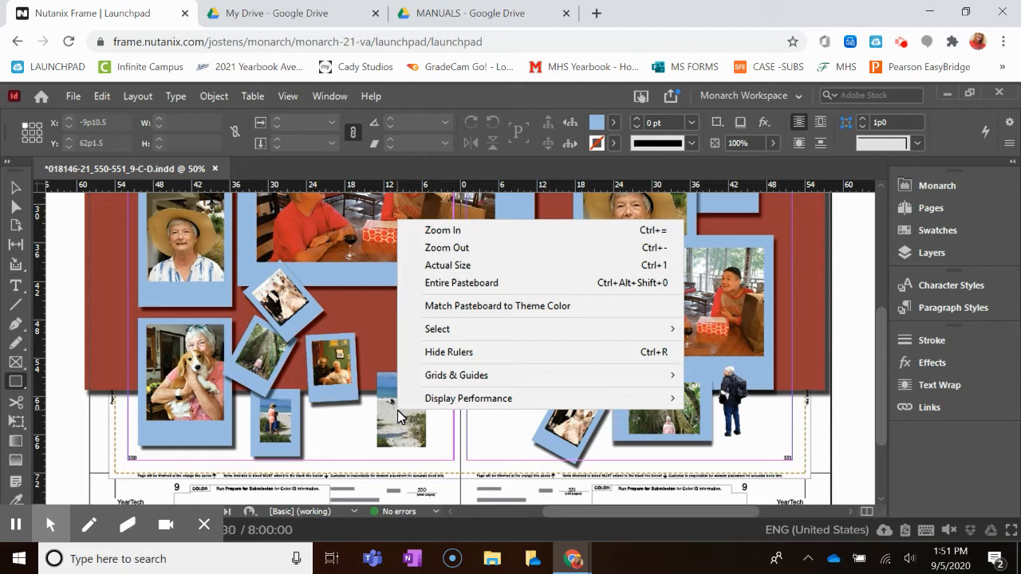
{"action": "key", "text": "Escape"}
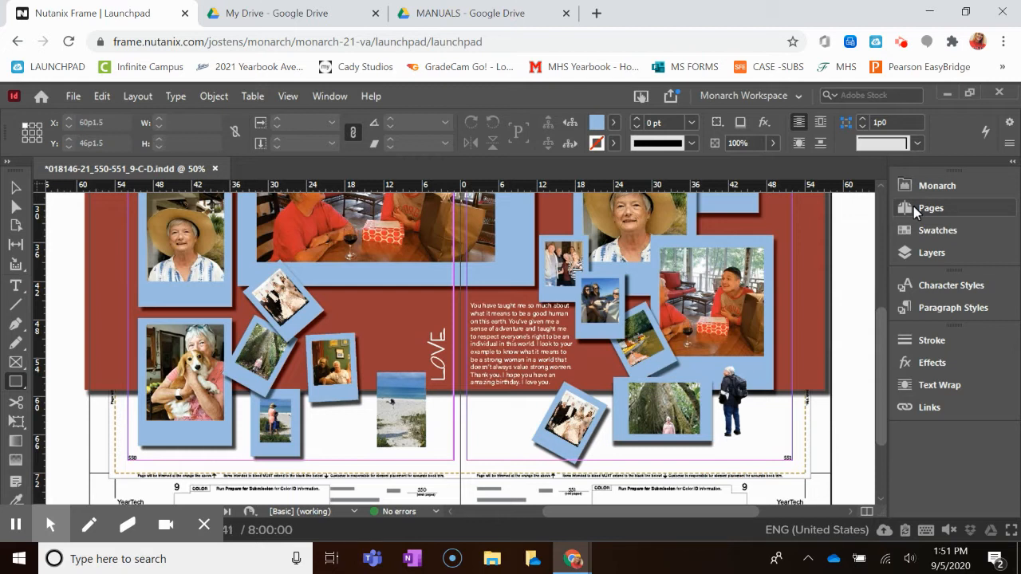
Open the placed beach photo below the LOVE text for editing in Adobe Photoshop 2020
{"action": "left_click", "coordinate": [14, 189]}
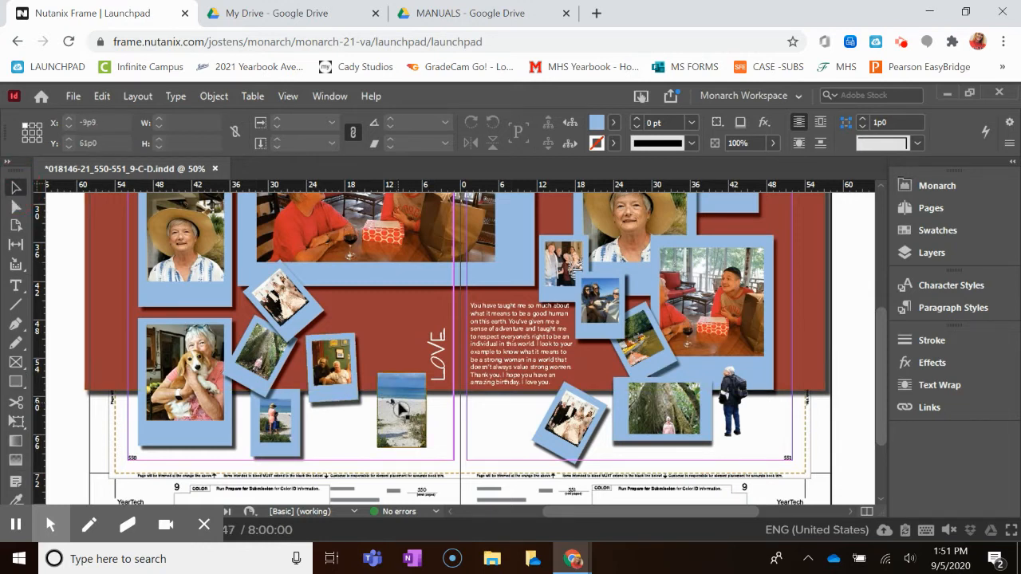
{"action": "left_click", "coordinate": [402, 410]}
{"action": "right_click", "coordinate": [400, 410]}
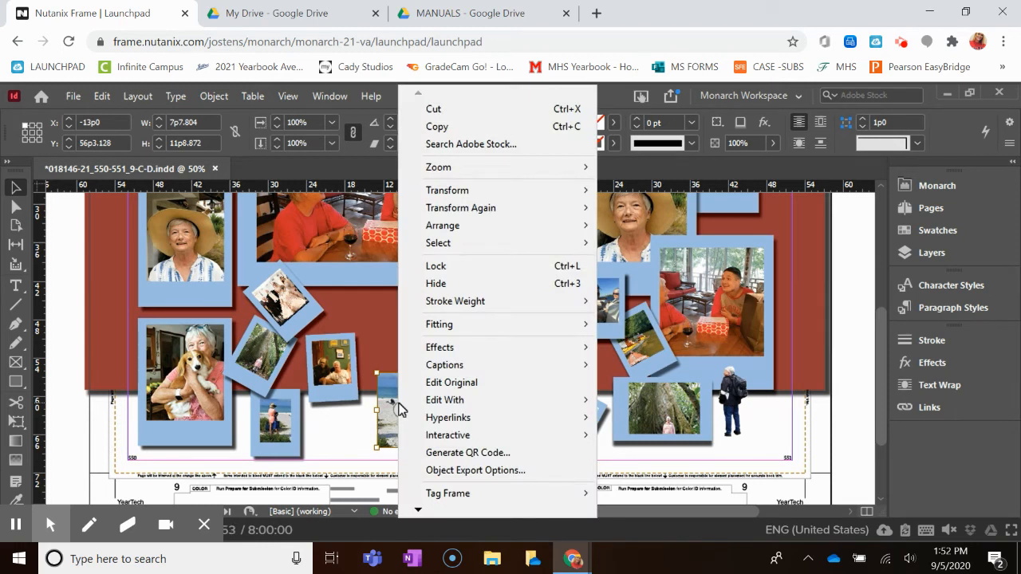
{"action": "mouse_move", "coordinate": [439, 405]}
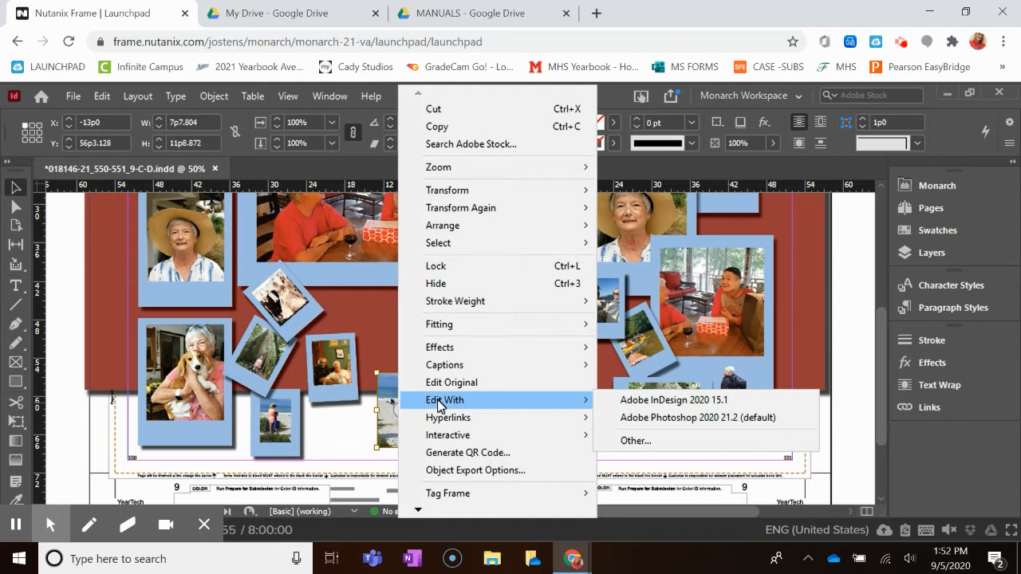
{"action": "left_click", "coordinate": [649, 418]}
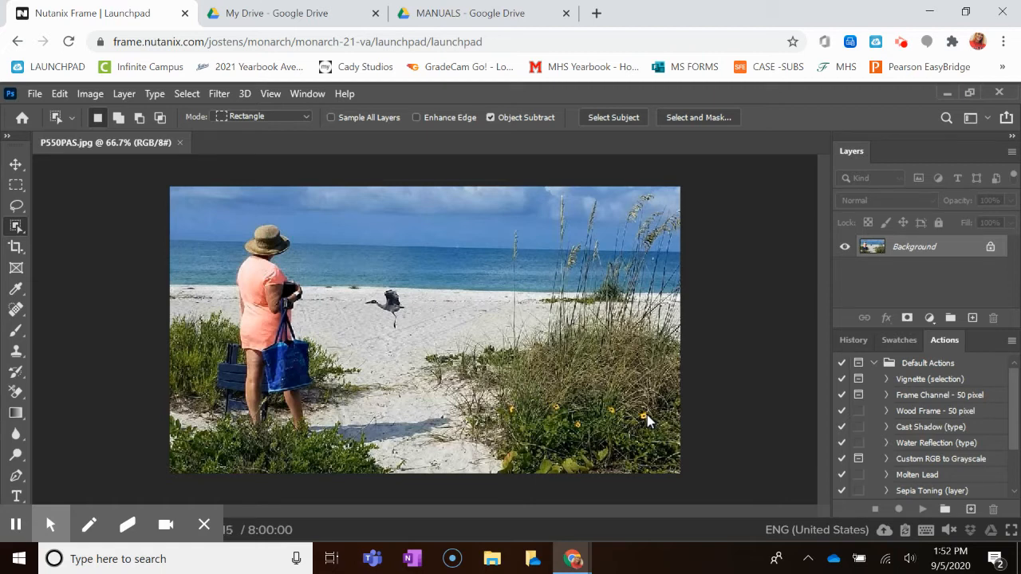
Crop the beach photo to the woman in the hat, about 300 by 429 px
{"action": "left_click", "coordinate": [17, 250]}
{"action": "left_click_drag", "start_coordinate": [173, 190], "coordinate": [199, 203]}
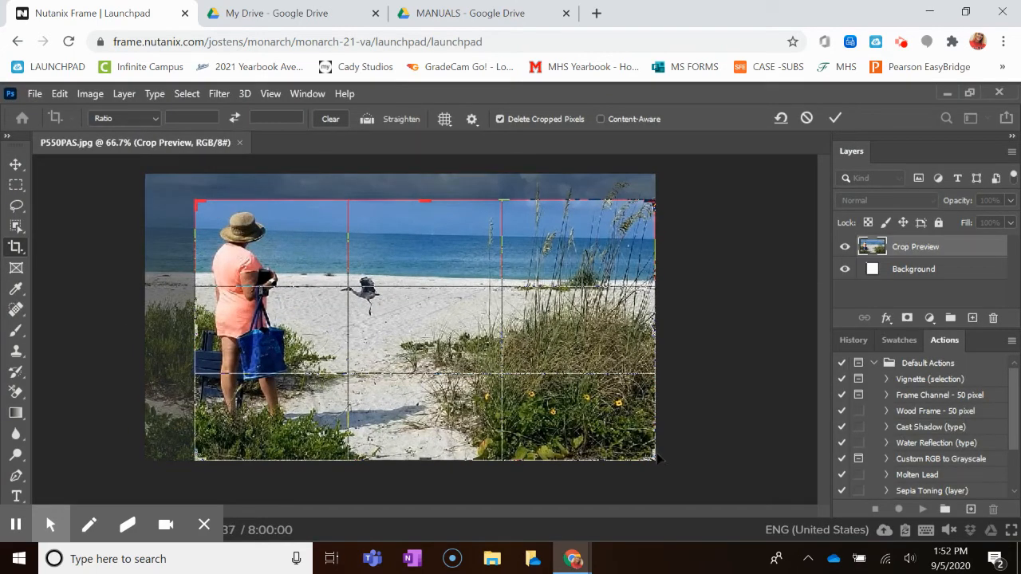
{"action": "left_click_drag", "start_coordinate": [656, 461], "coordinate": [504, 441]}
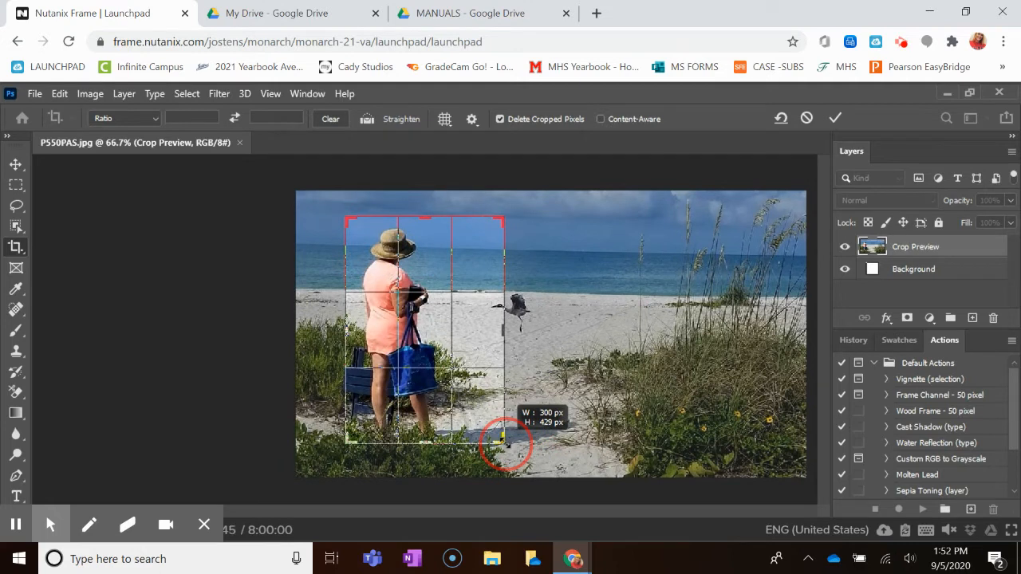
{"action": "left_click_drag", "start_coordinate": [503, 441], "coordinate": [504, 443]}
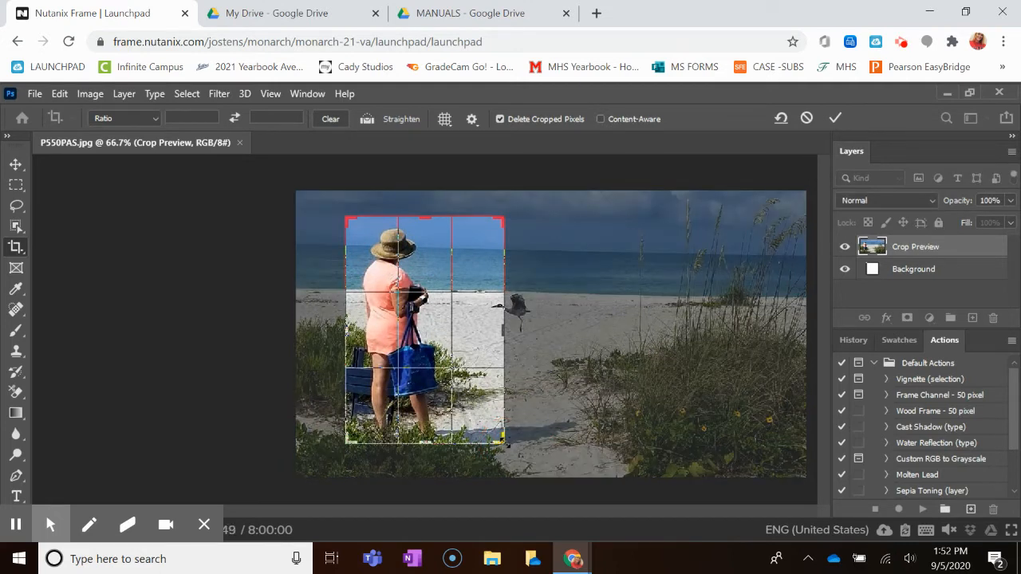
{"action": "key", "text": "Return"}
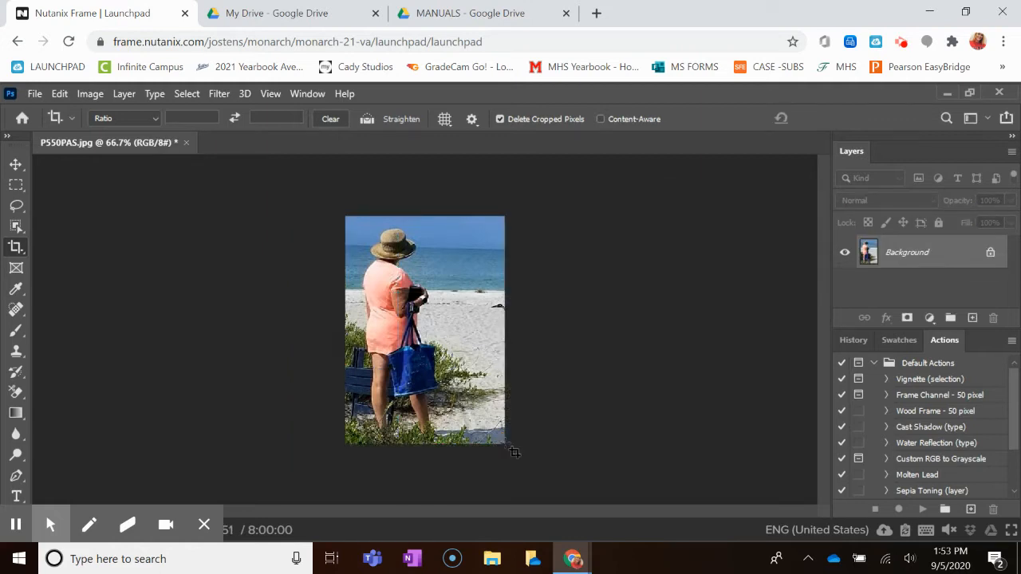
Select the woman with the Object Selection tool and hide the background with a layer mask
{"action": "left_click", "coordinate": [15, 229]}
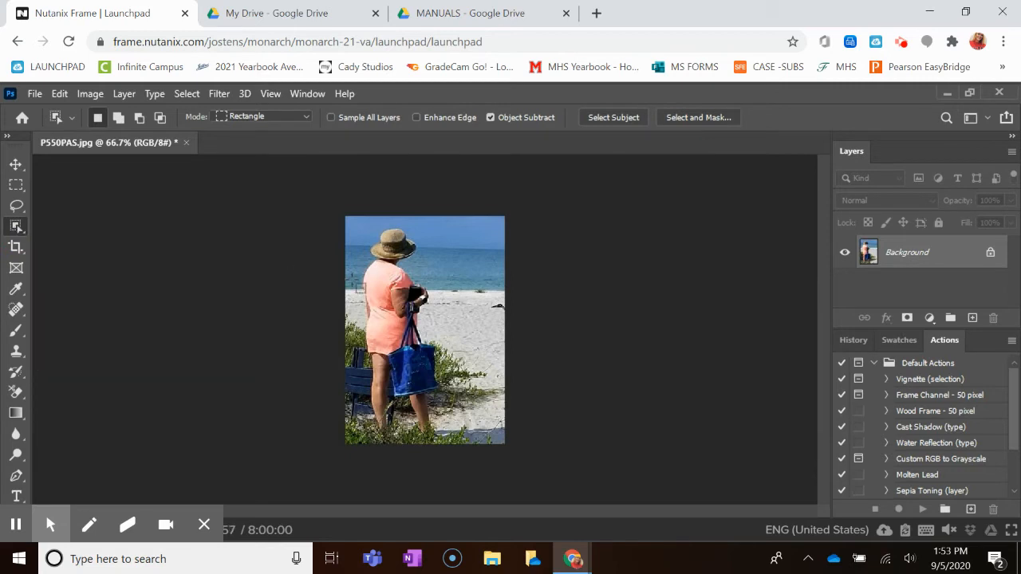
{"action": "left_click", "coordinate": [359, 225]}
{"action": "left_click_drag", "start_coordinate": [359, 225], "coordinate": [459, 441]}
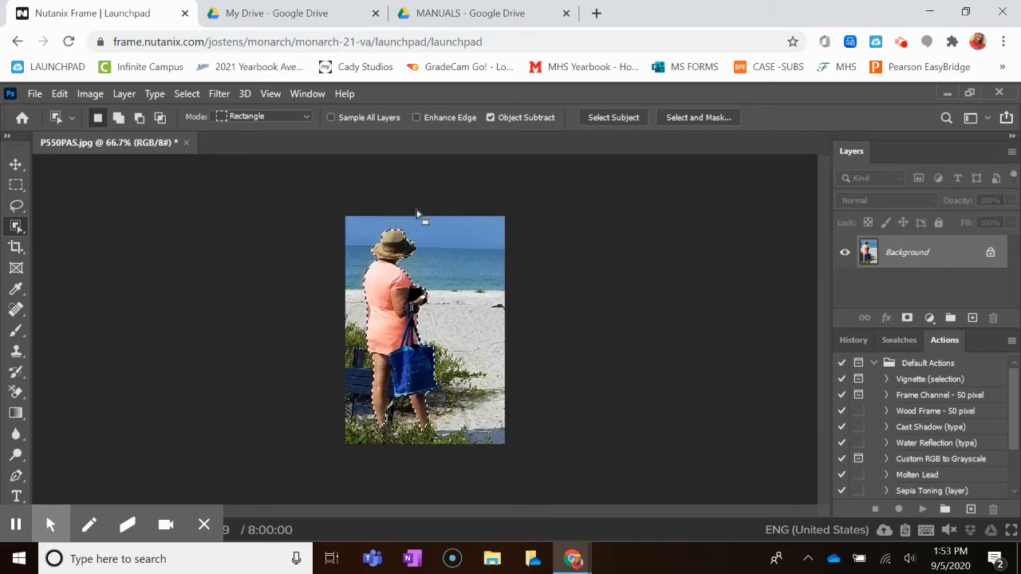
{"action": "left_click", "coordinate": [909, 319]}
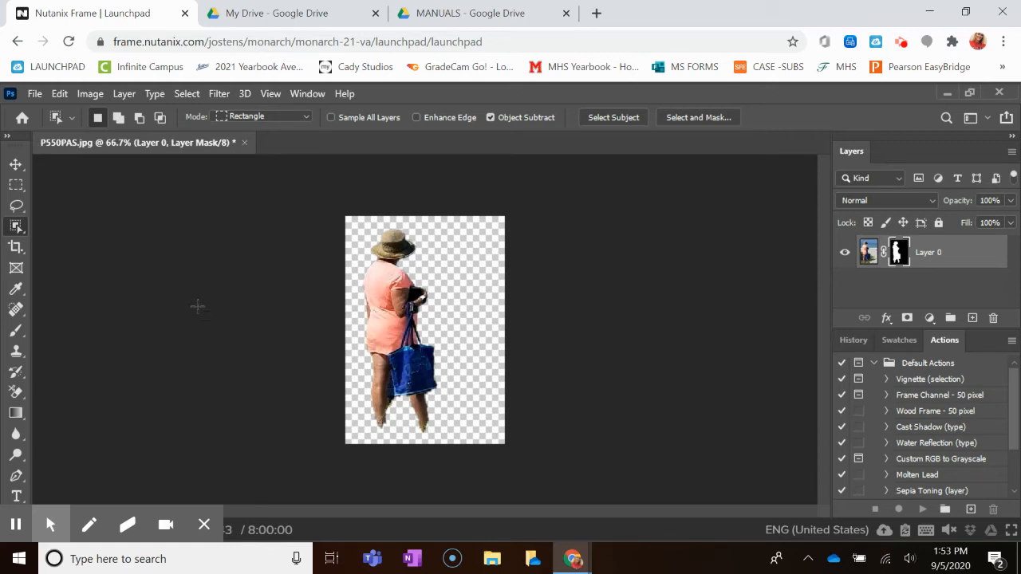
Set up saving the cutout in TIFF format under the file name momhatwalk.tif
{"action": "left_click", "coordinate": [36, 94]}
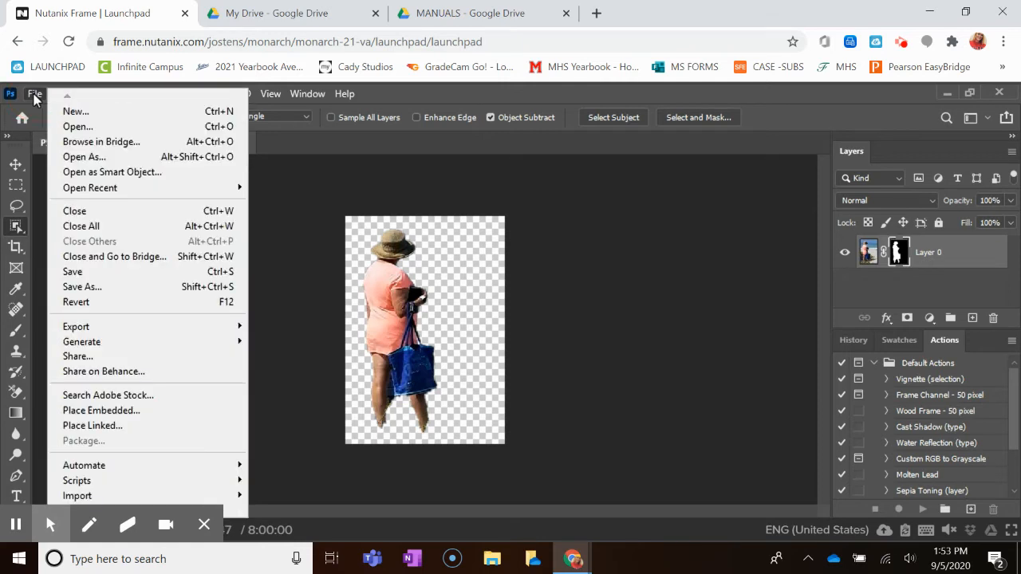
{"action": "left_click", "coordinate": [88, 288]}
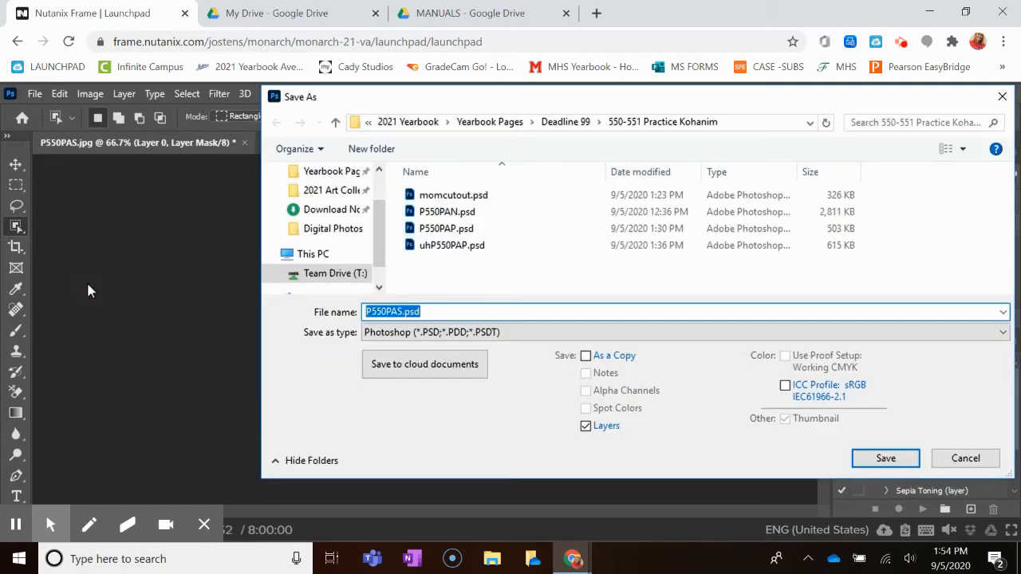
{"action": "left_click", "coordinate": [504, 332]}
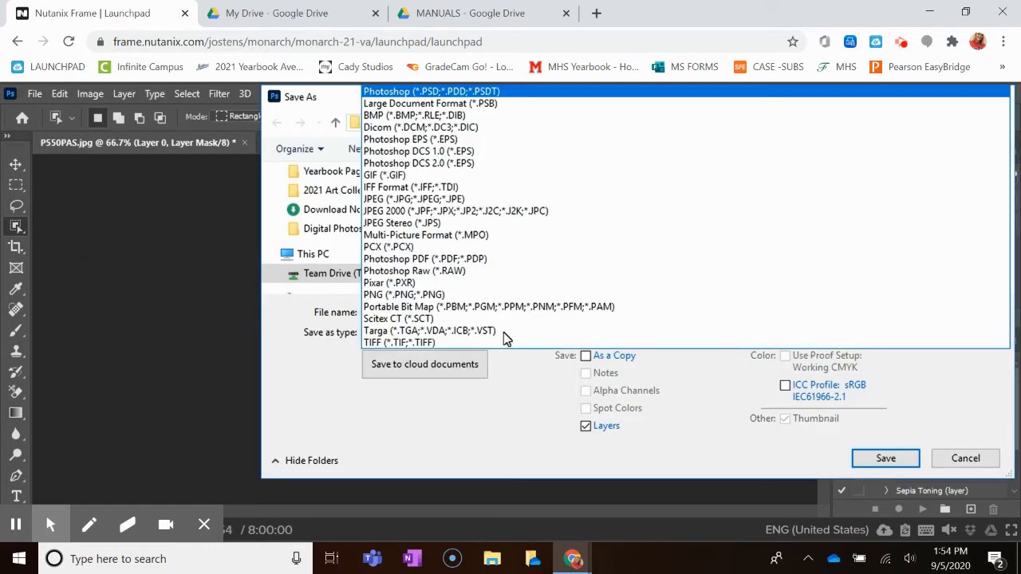
{"action": "left_click", "coordinate": [417, 341]}
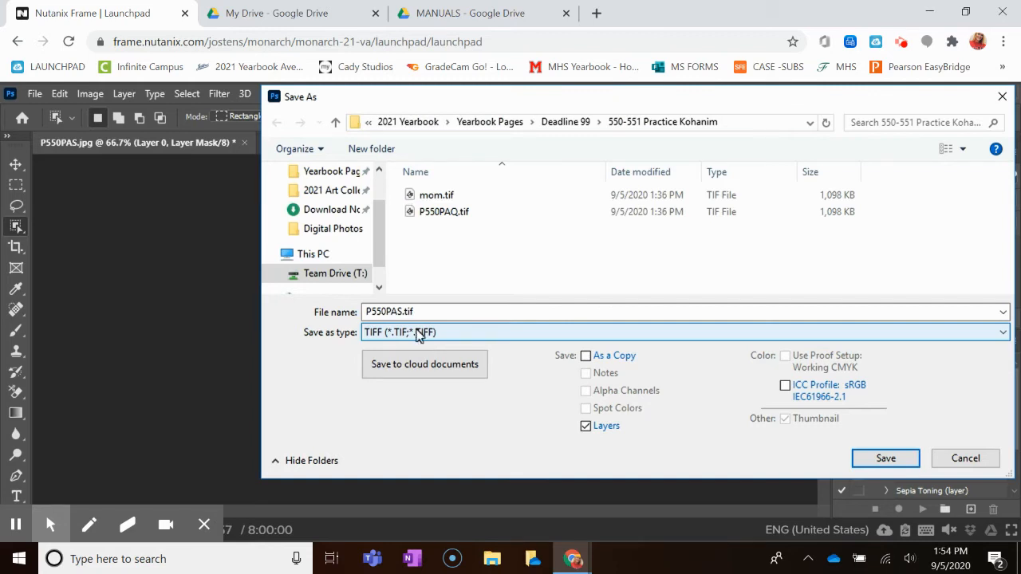
{"action": "left_click", "coordinate": [400, 312]}
{"action": "left_click", "coordinate": [400, 312]}
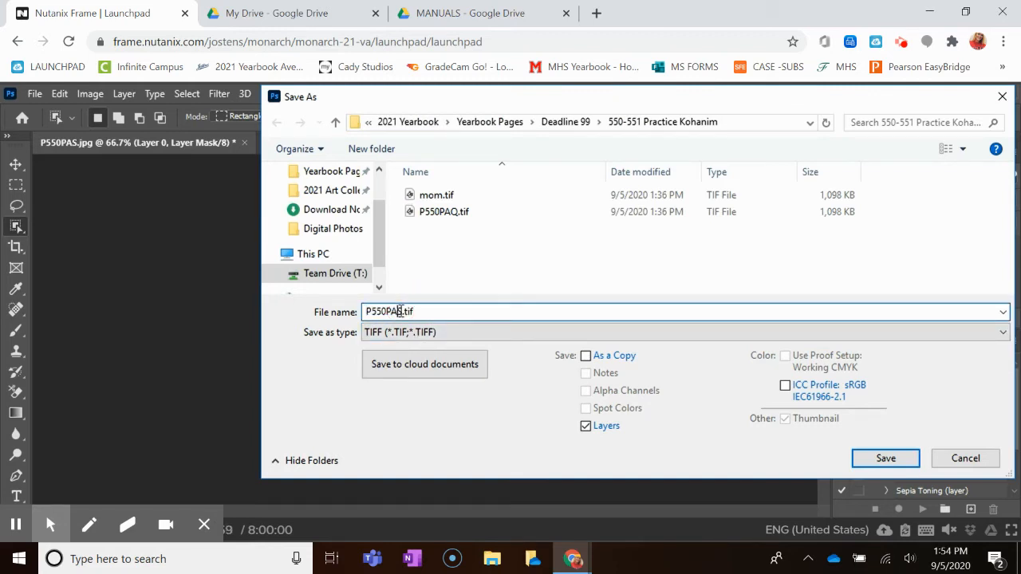
{"action": "key", "text": "BackSpace"}
{"action": "key", "text": "BackSpace"}
{"action": "key", "text": "BackSpace"}
{"action": "key", "text": "BackSpace"}
{"action": "key", "text": "BackSpace"}
{"action": "key", "text": "BackSpace"}
{"action": "key", "text": "BackSpace"}
{"action": "type", "text": "momhatwalk"}
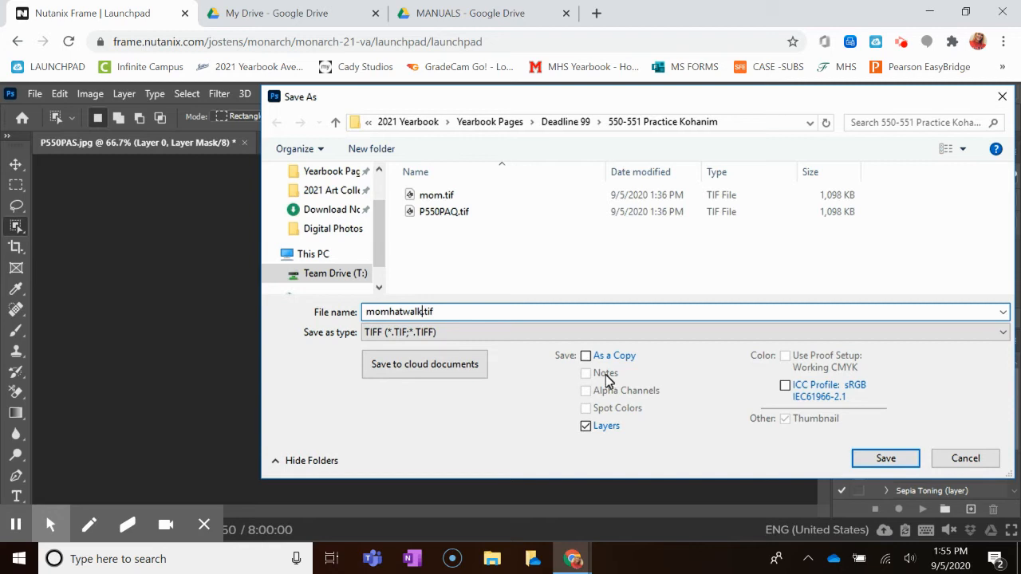
Save the TIFF as a copy with layers and transparency and no image compression
{"action": "left_click", "coordinate": [586, 356]}
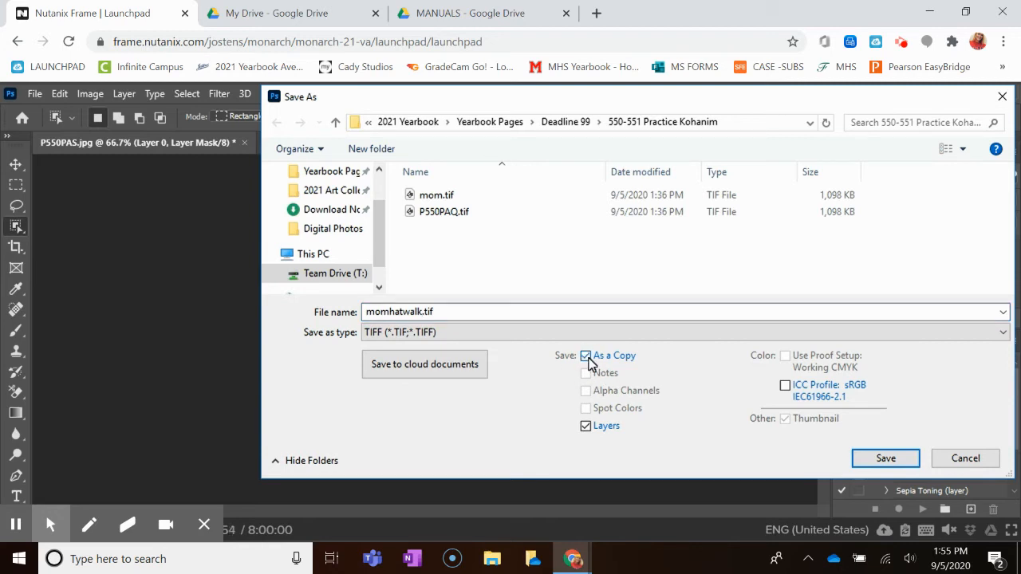
{"action": "left_click", "coordinate": [785, 387]}
{"action": "left_click", "coordinate": [786, 388]}
{"action": "left_click", "coordinate": [884, 459]}
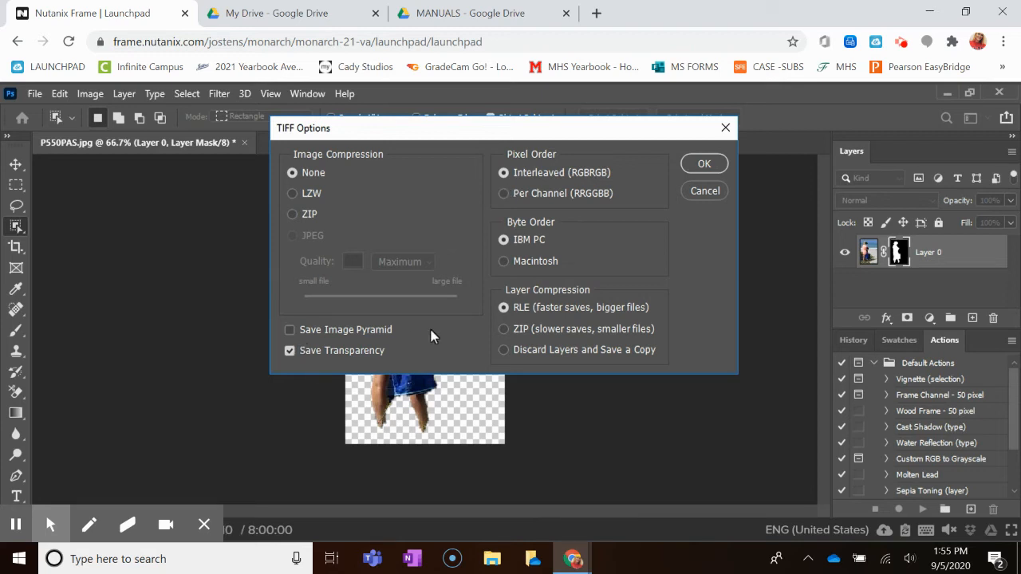
{"action": "left_click", "coordinate": [704, 167]}
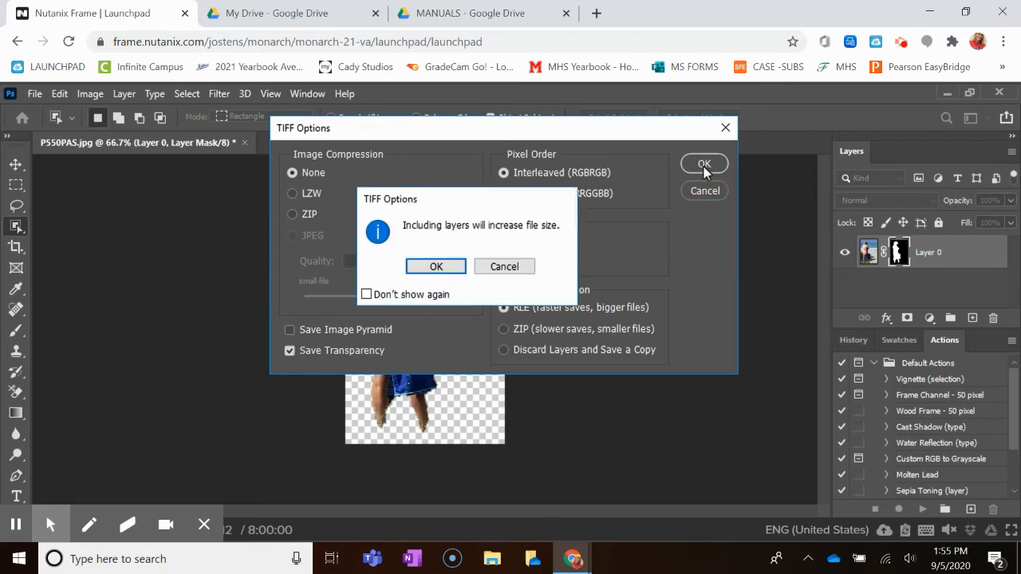
{"action": "left_click", "coordinate": [436, 268]}
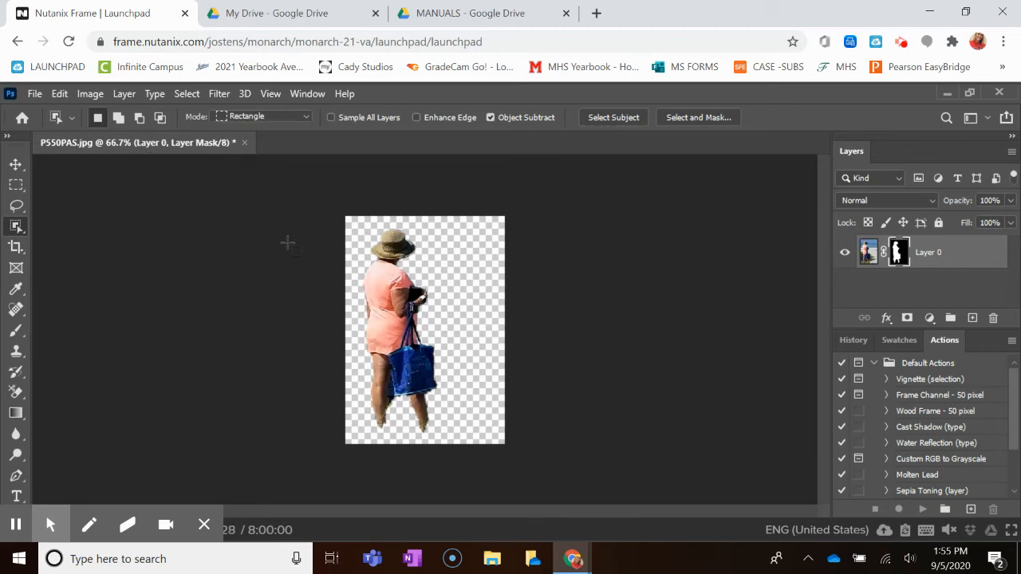
Quit Photoshop, saving the edited document as momhatwalk2.psd with Maximize Compatibility
{"action": "left_click", "coordinate": [999, 94]}
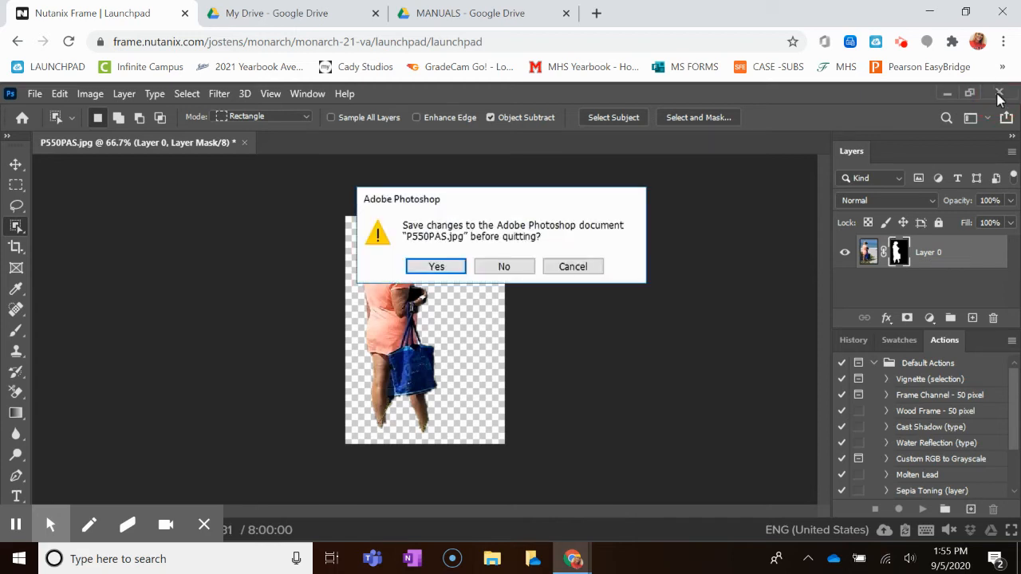
{"action": "left_click", "coordinate": [435, 267]}
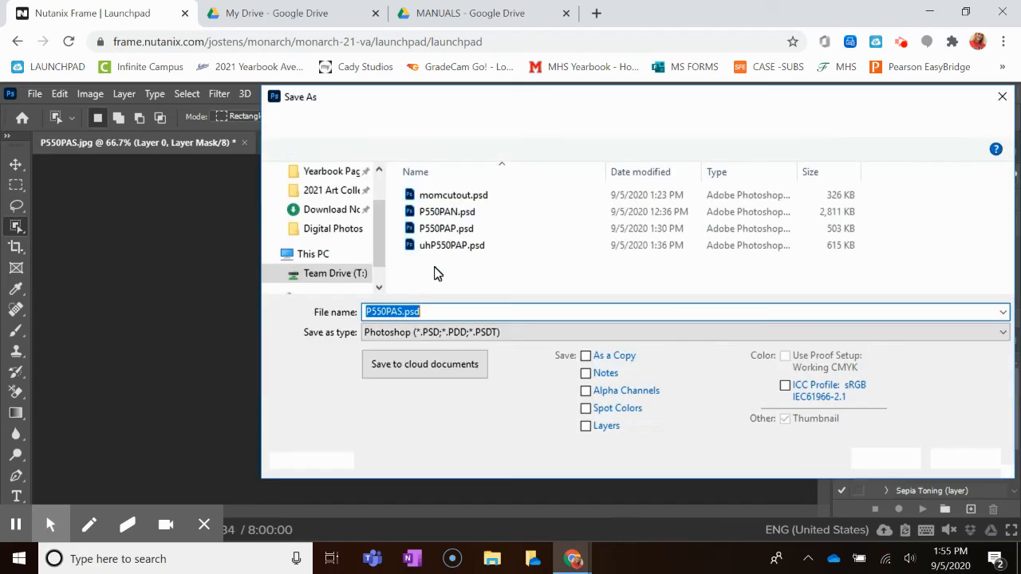
{"action": "left_click", "coordinate": [403, 313]}
{"action": "key", "text": "BackSpace"}
{"action": "key", "text": "BackSpace"}
{"action": "key", "text": "BackSpace"}
{"action": "key", "text": "BackSpace"}
{"action": "key", "text": "BackSpace"}
{"action": "key", "text": "BackSpace"}
{"action": "key", "text": "BackSpace"}
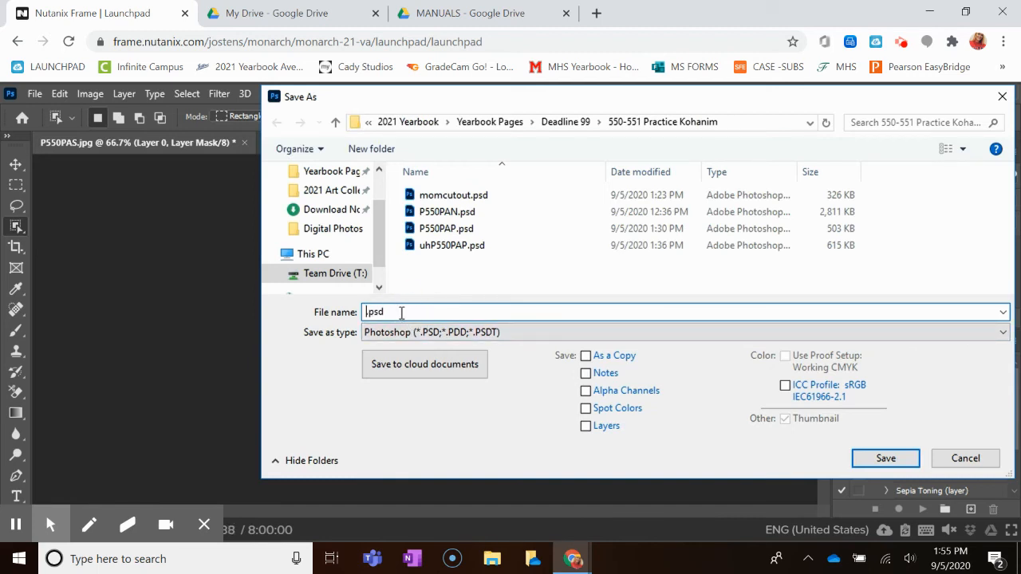
{"action": "type", "text": "momhatwalk2"}
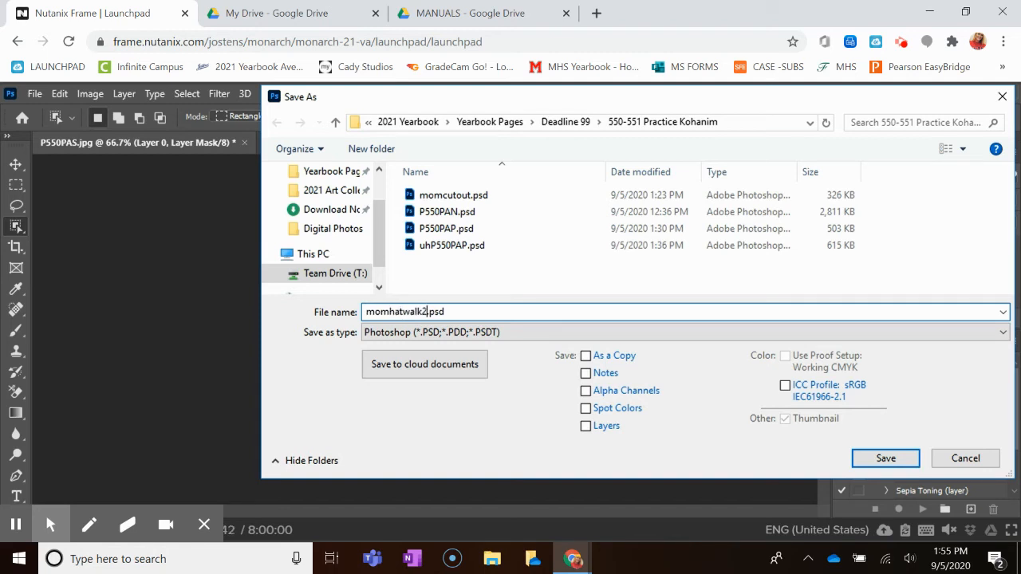
{"action": "left_click", "coordinate": [884, 459]}
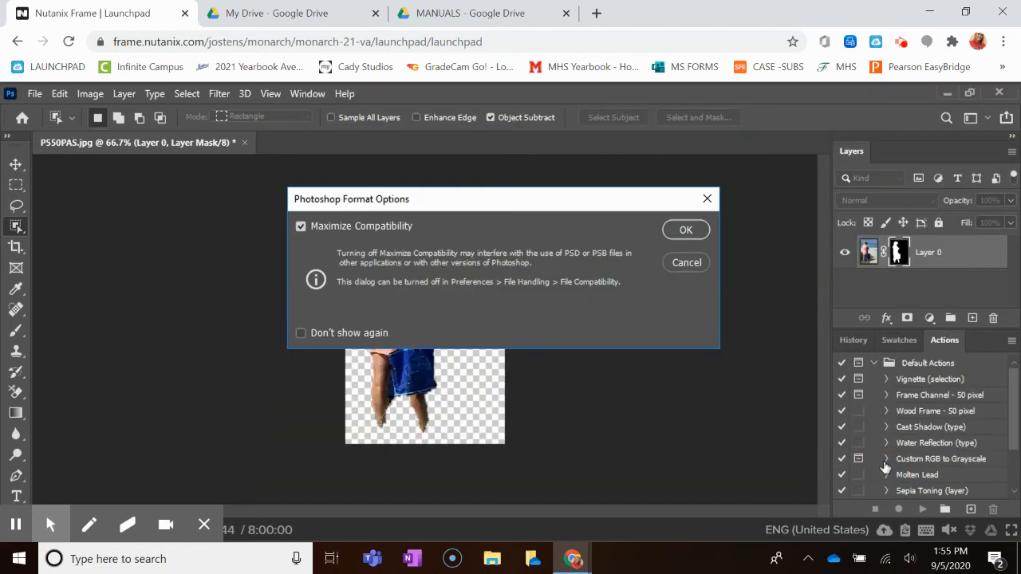
{"action": "left_click", "coordinate": [685, 231]}
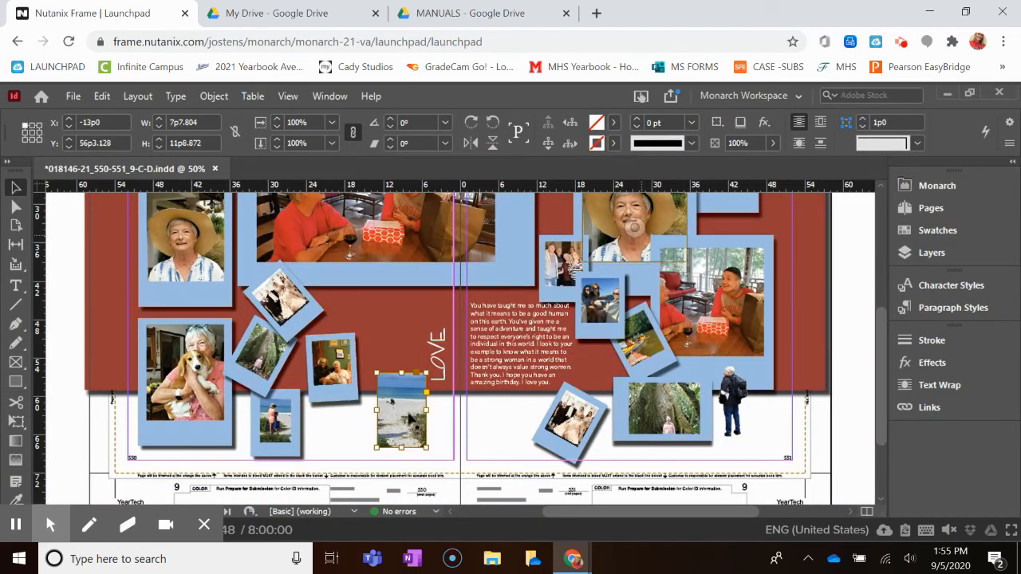
Open the Jostens picture placer for the spread in InDesign and select the momhatwalk cutout
{"action": "double_click", "coordinate": [402, 411]}
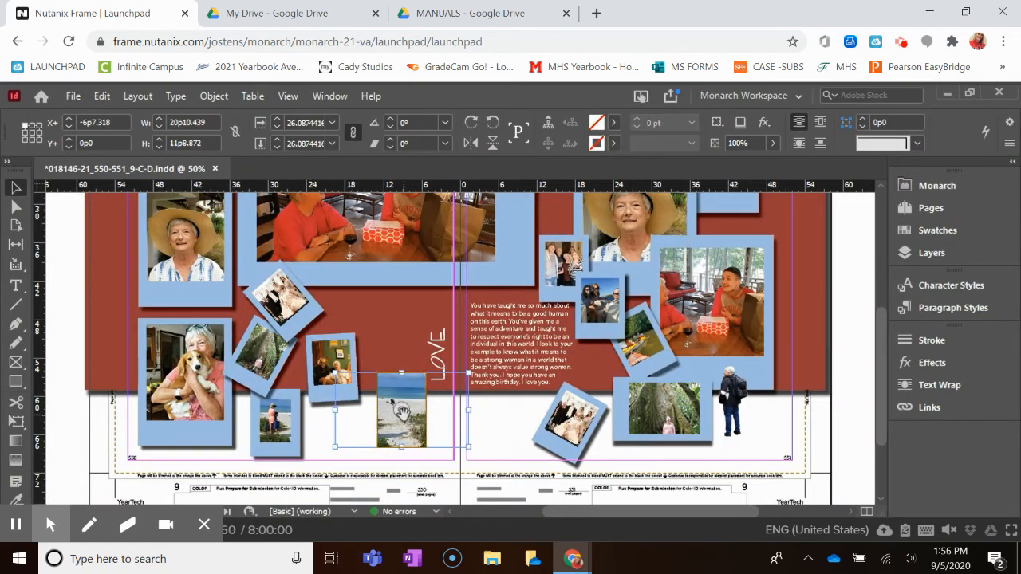
{"action": "left_click", "coordinate": [924, 191]}
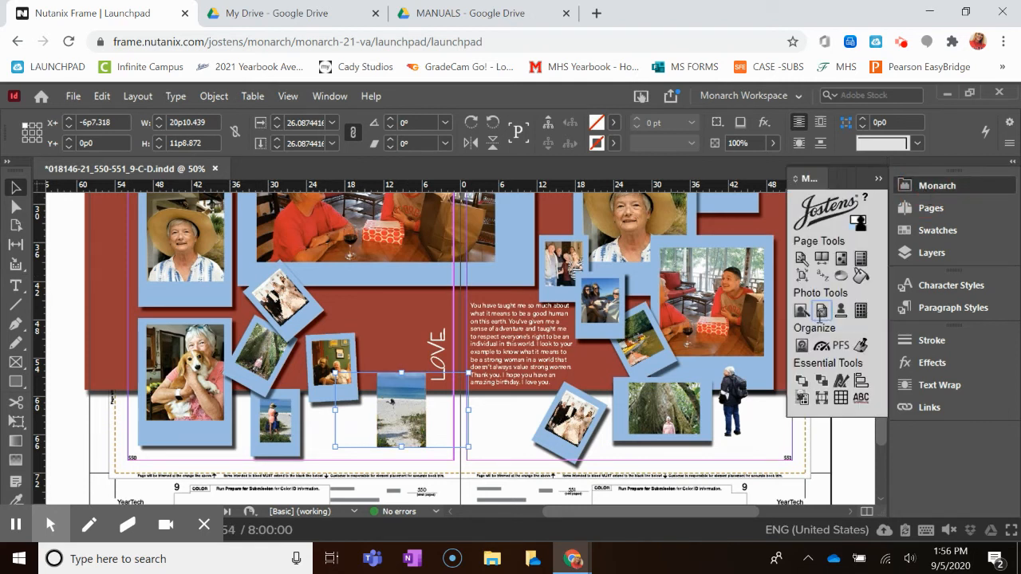
{"action": "left_click", "coordinate": [821, 313]}
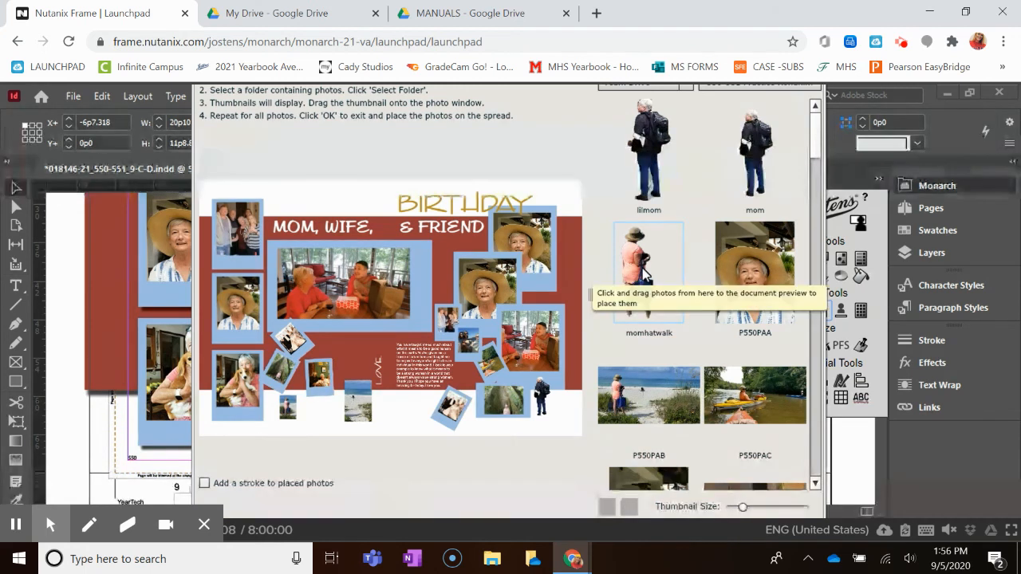
{"action": "left_click", "coordinate": [645, 273]}
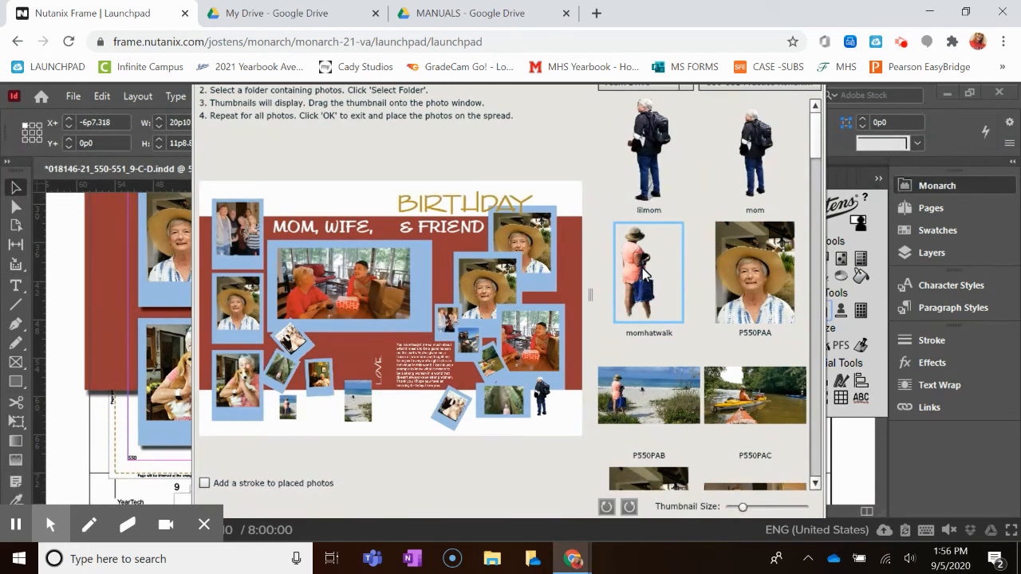
{"action": "left_click_drag", "start_coordinate": [817, 146], "coordinate": [812, 120]}
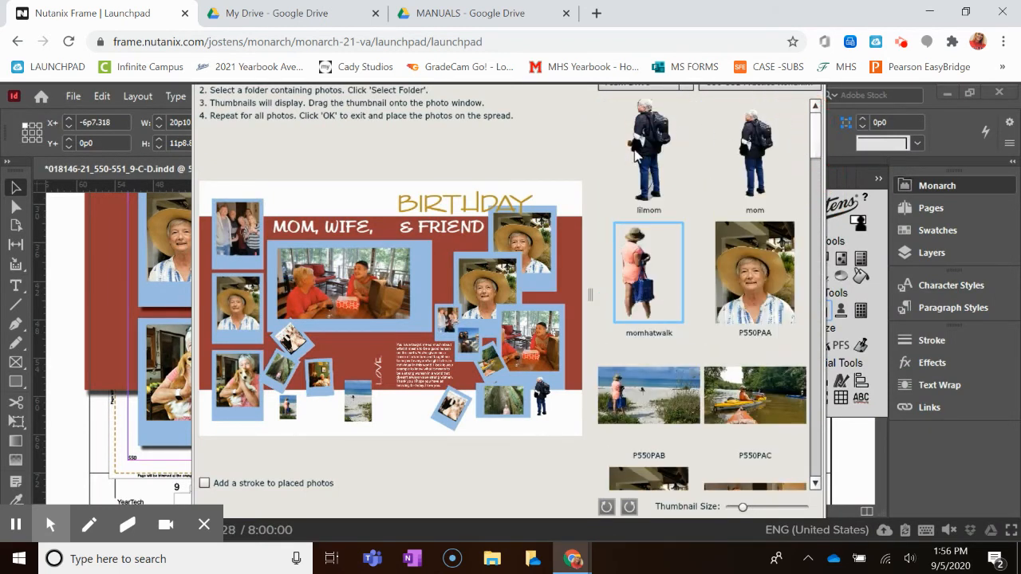